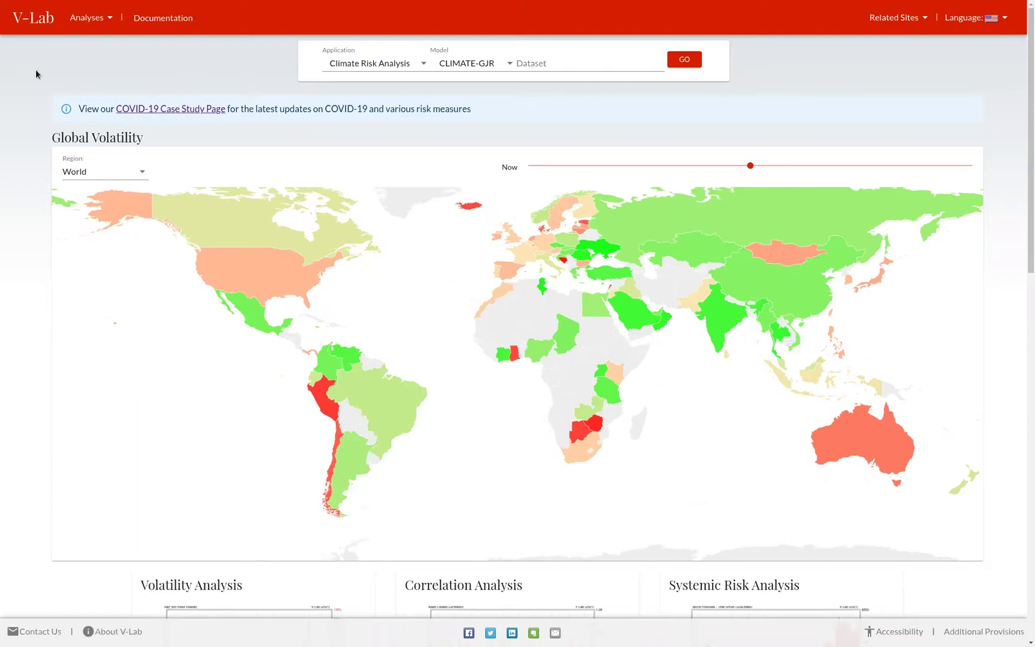
Step: Open the GARCH-DCC-NL Correlation Analysis from the Analyses menu, starting on Equity Sectors
click(85, 18)
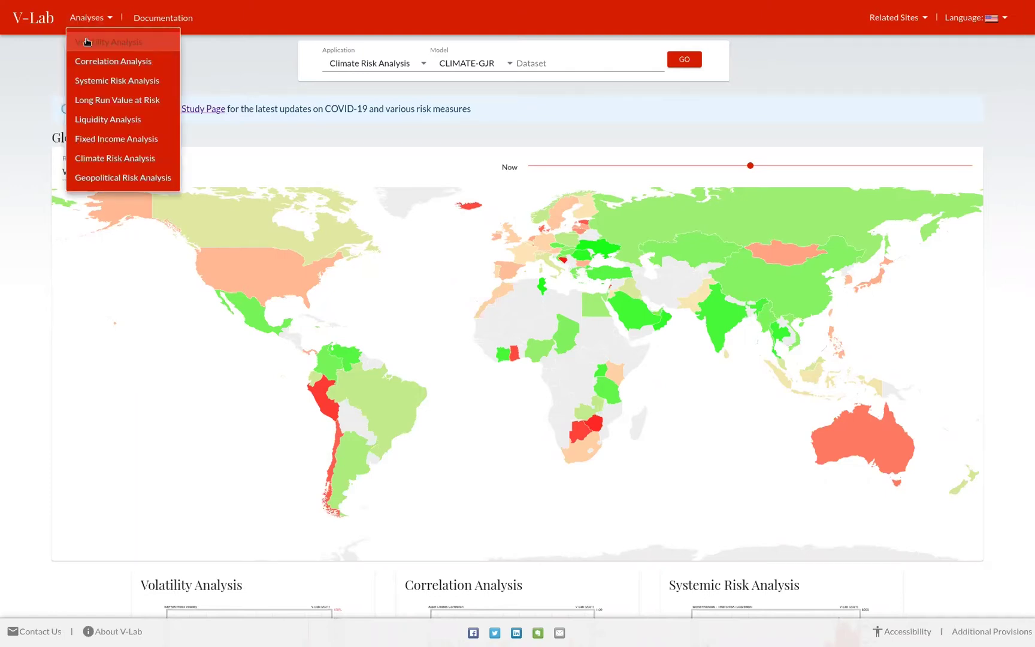
click(89, 62)
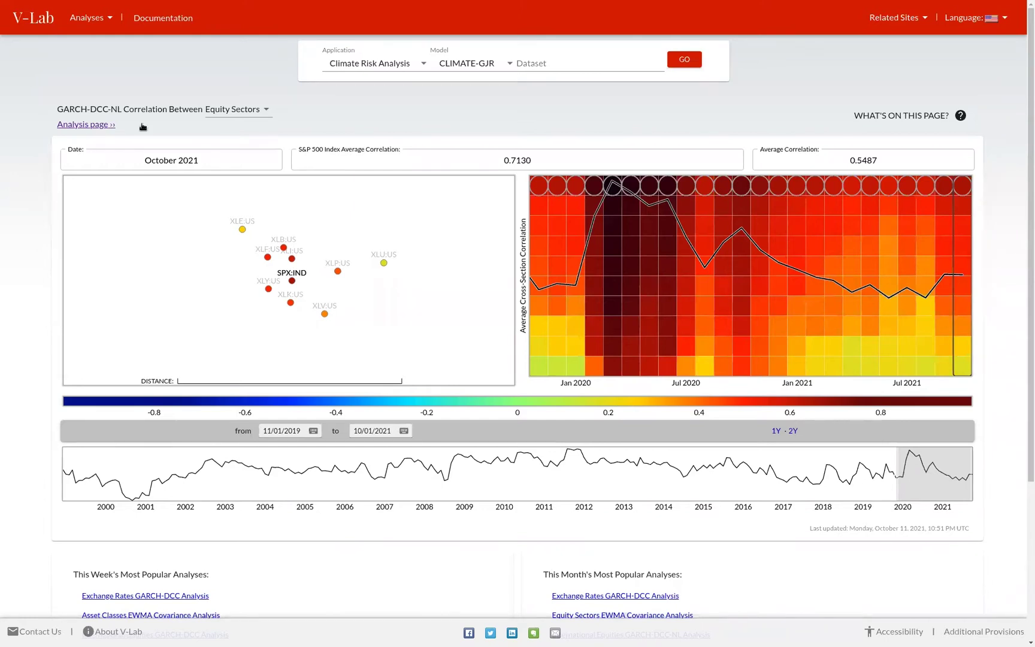
Step: Switch the dataset from Equity Sectors to Commodities, centred on the Heating Oil Index
click(218, 113)
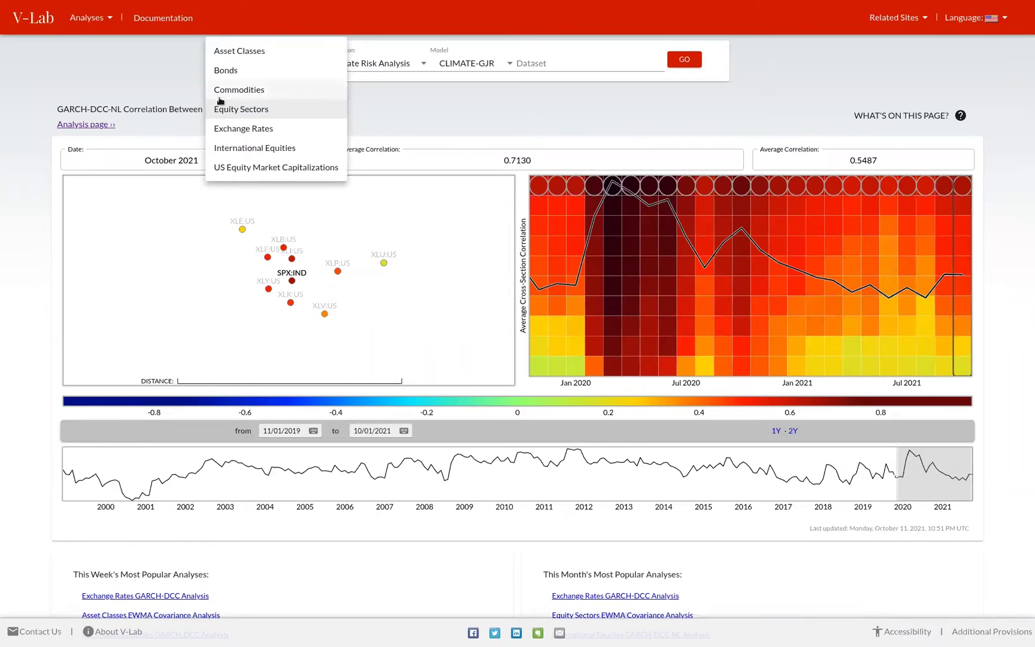
click(220, 95)
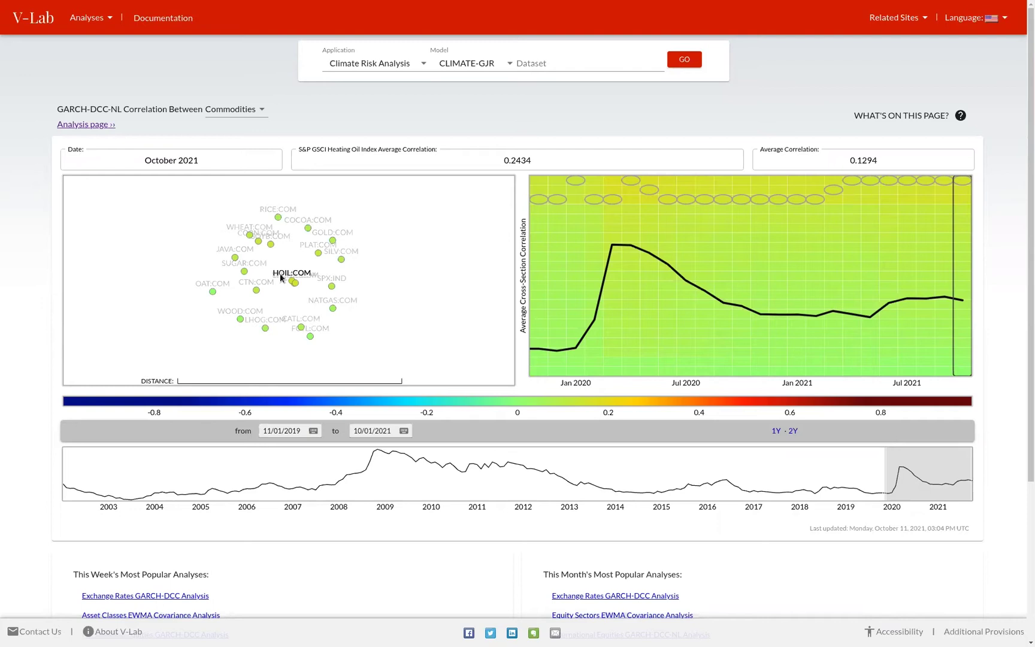
click(291, 281)
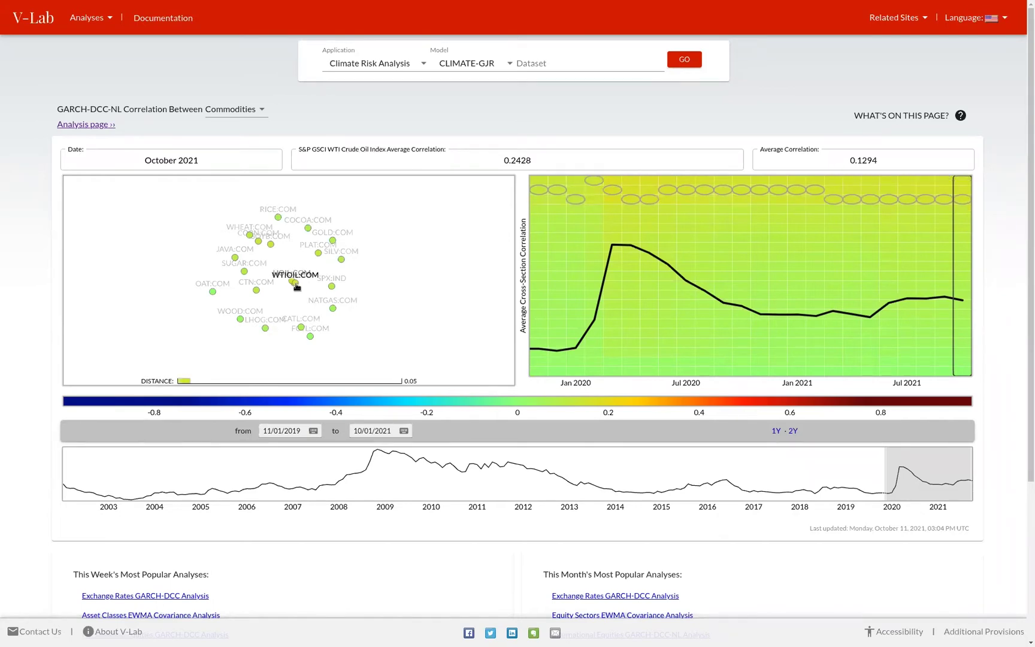
click(295, 284)
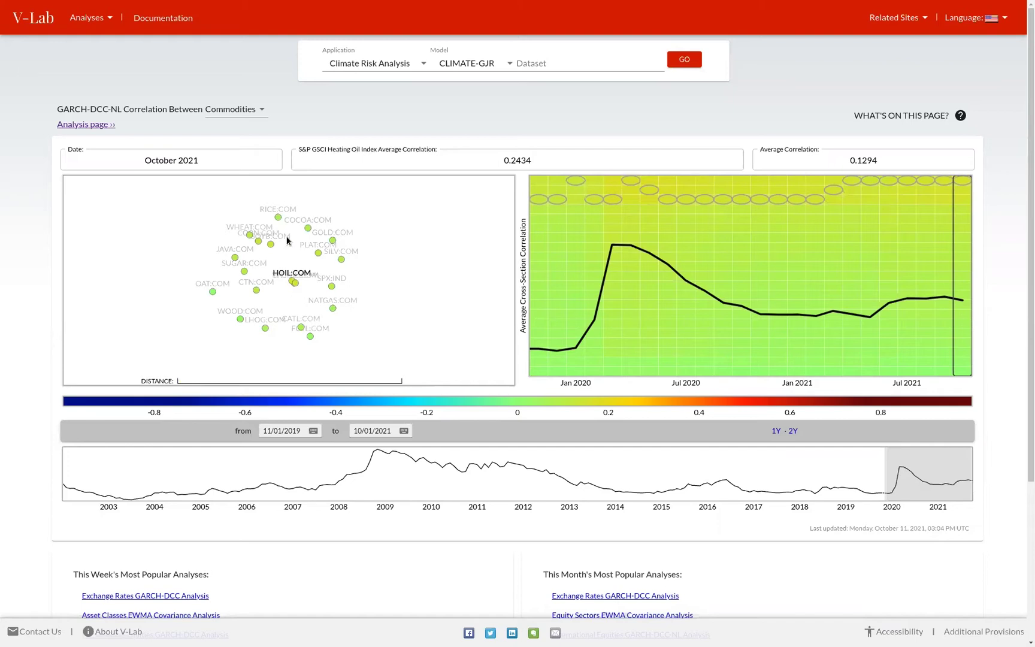
mouse_move(278, 218)
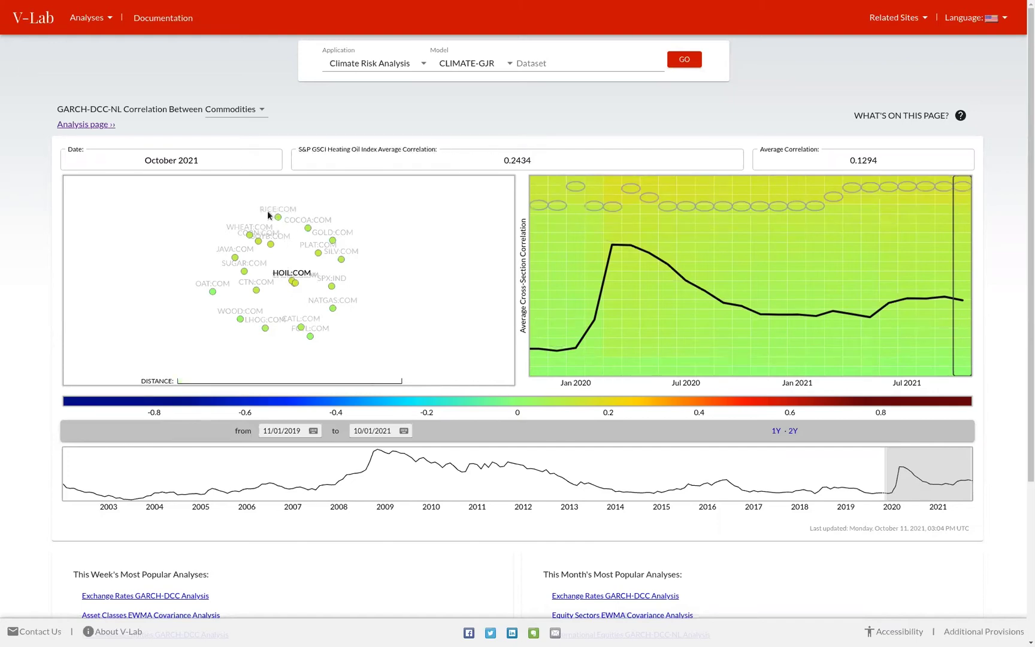
mouse_move(213, 292)
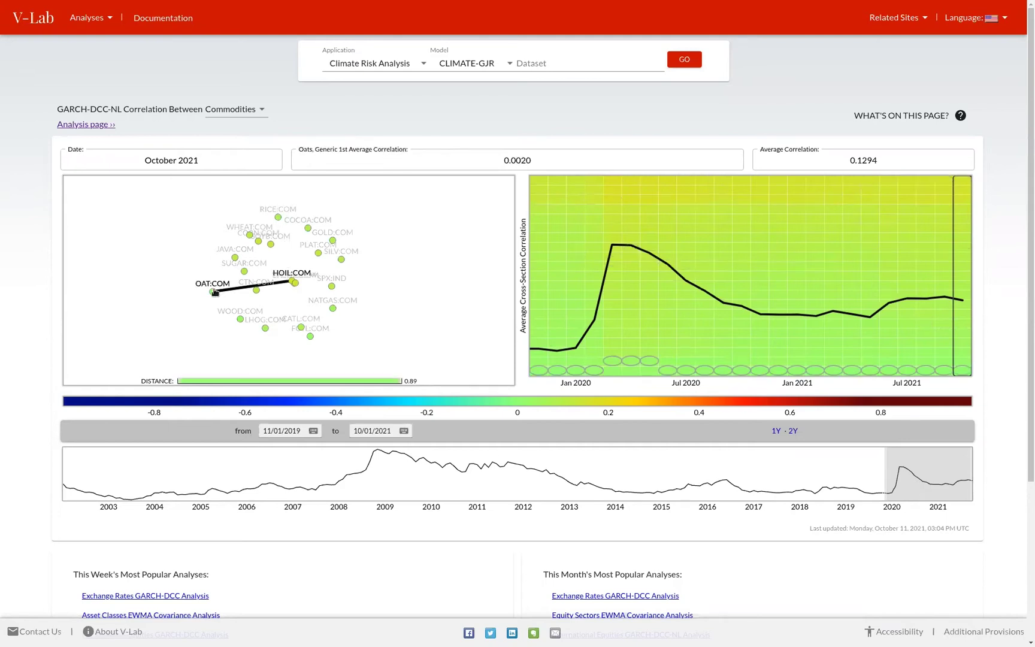
mouse_move(240, 320)
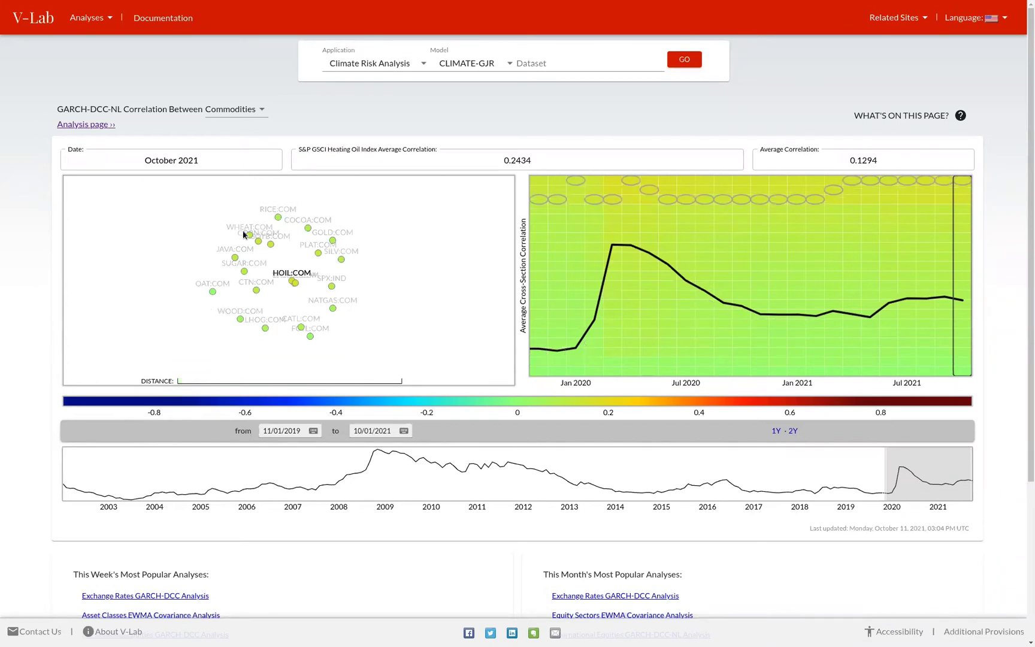
Step: Centre the network plot on the SOYB.COM soybeans node, averaging 0.1847 correlation
mouse_move(270, 246)
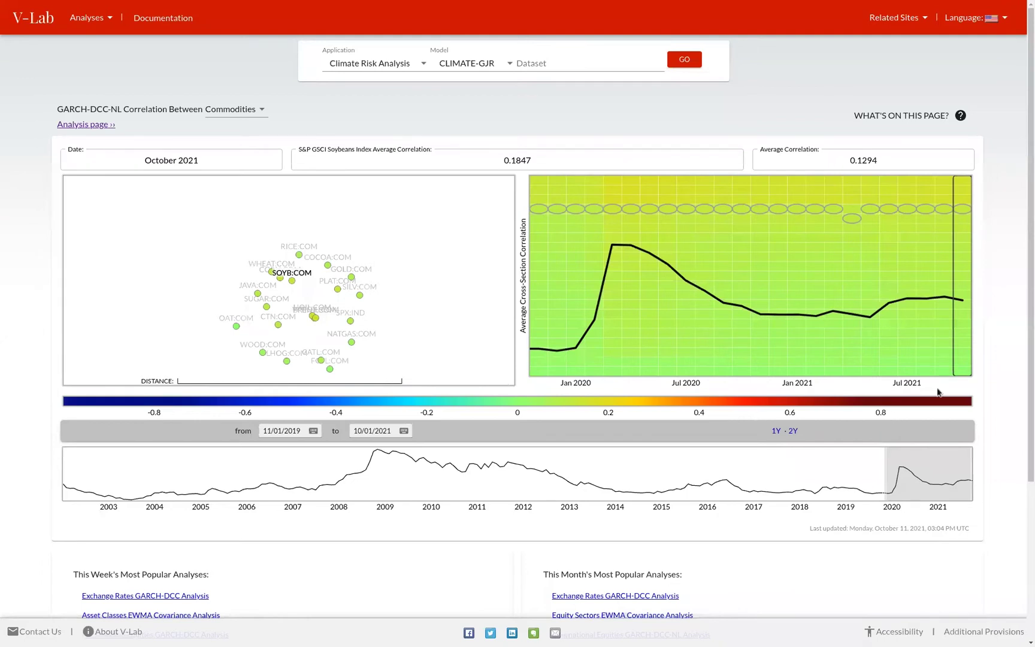
Step: Step the soybeans snapshot back month by month from September to March 2021
mouse_move(937, 372)
mouse_move(899, 368)
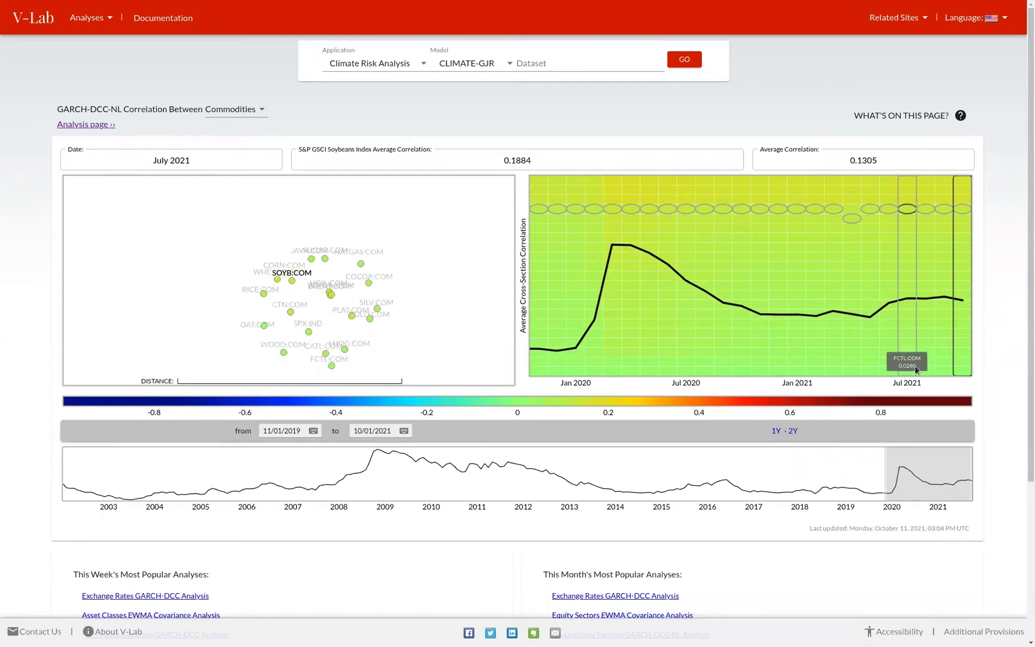
mouse_move(868, 369)
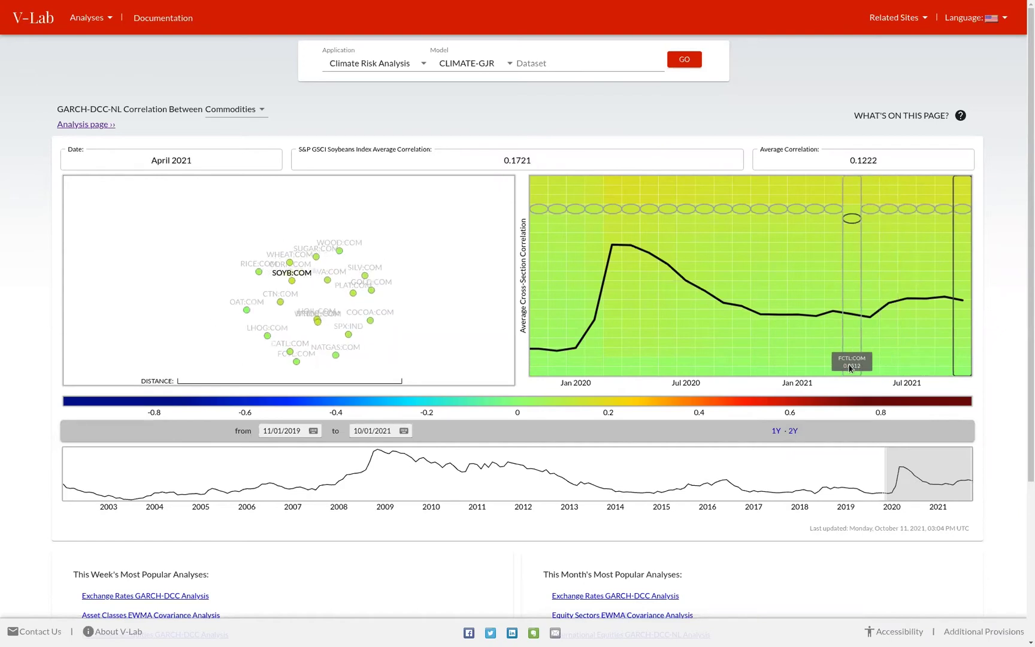
mouse_move(830, 368)
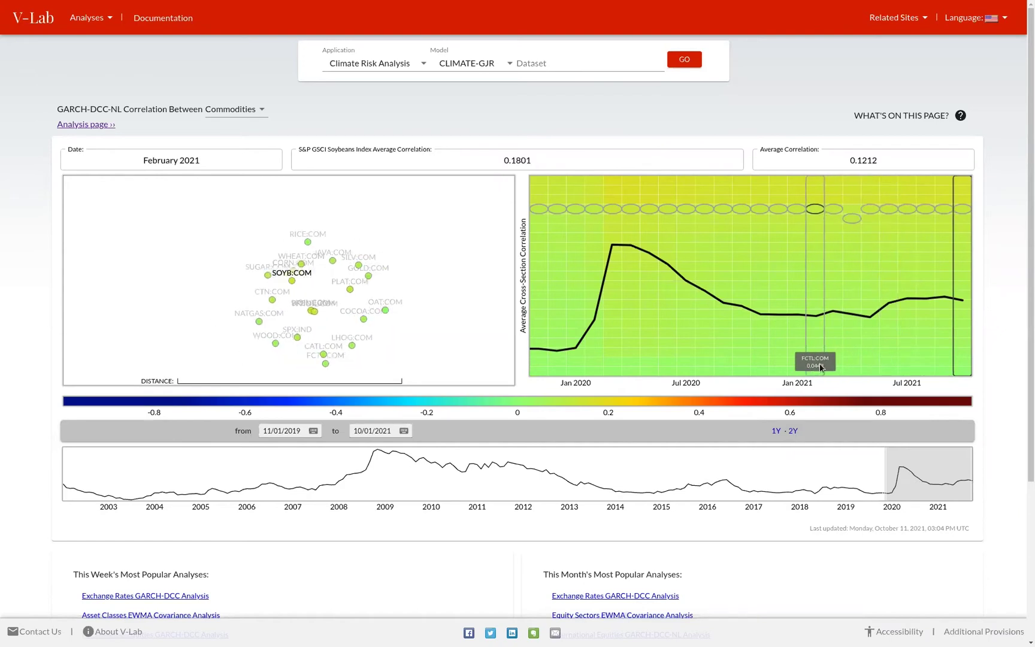
mouse_move(797, 369)
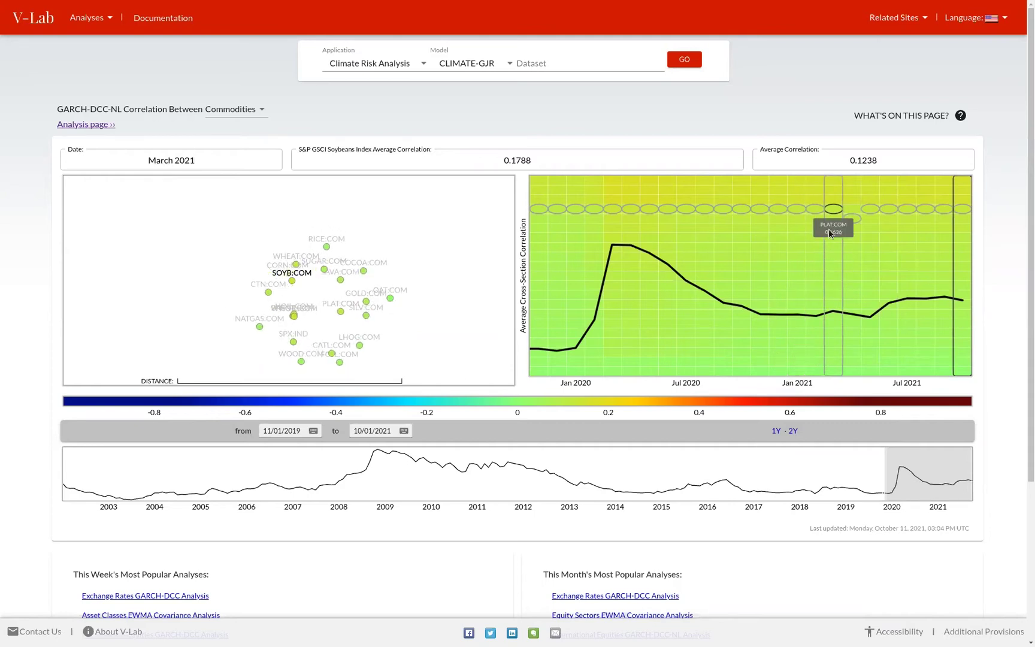
mouse_move(830, 216)
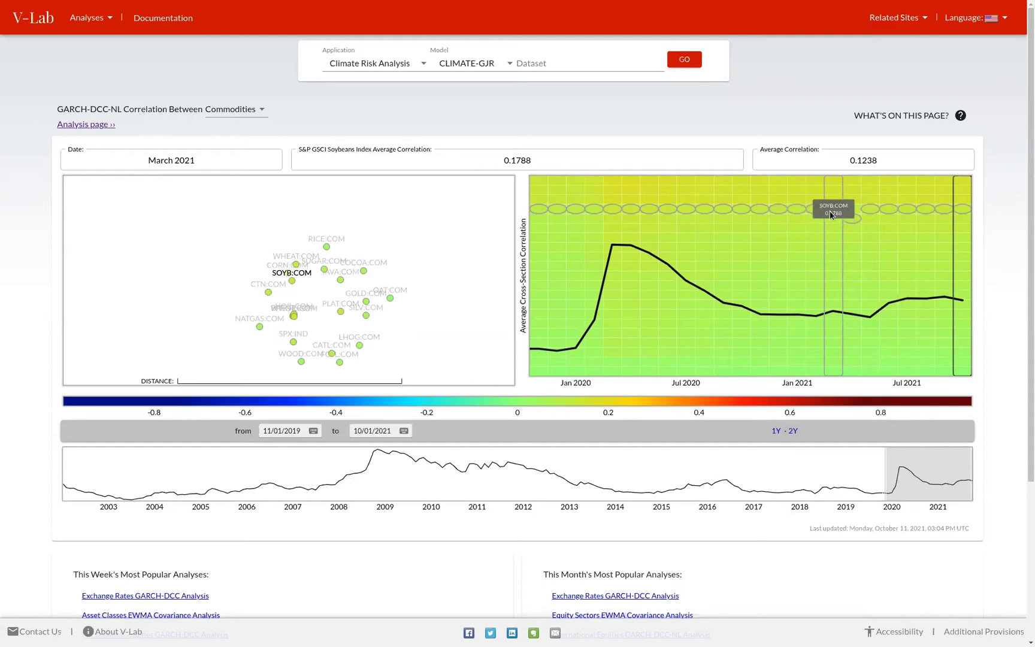
Step: Lock the correlation snapshot on the March 2021 heatmap column
click(831, 216)
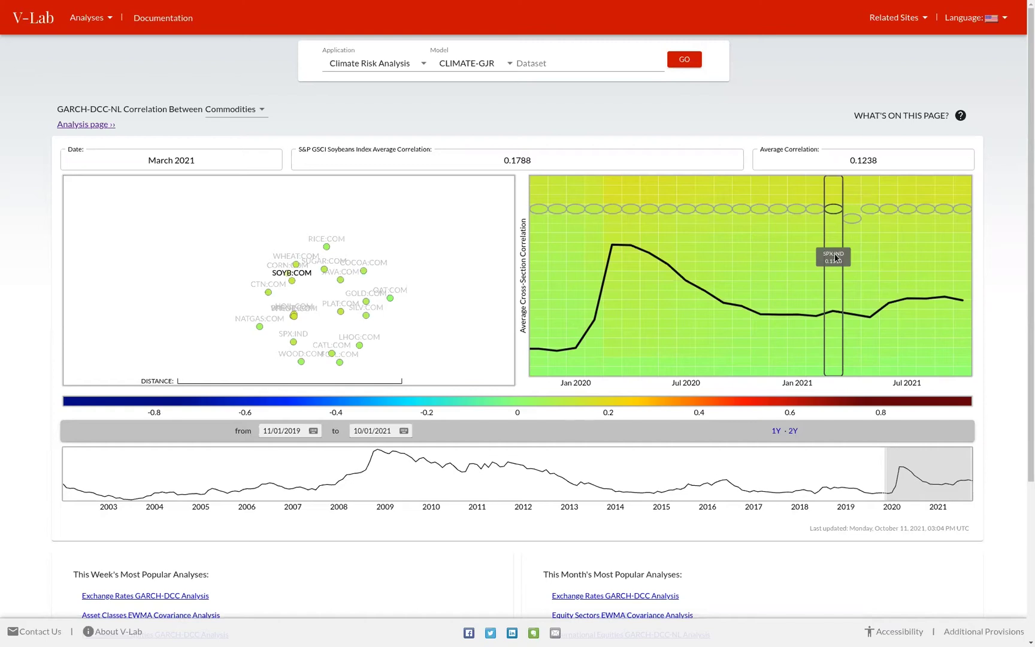
Step: Switch the asset group to Equity Sectors, then back to Commodities
click(245, 113)
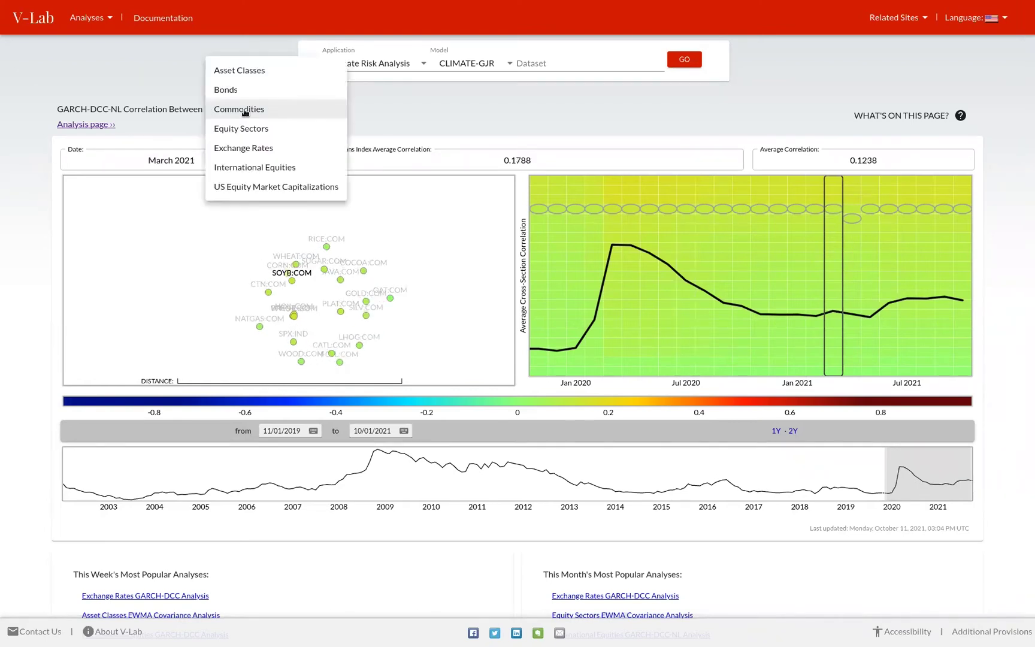
click(243, 129)
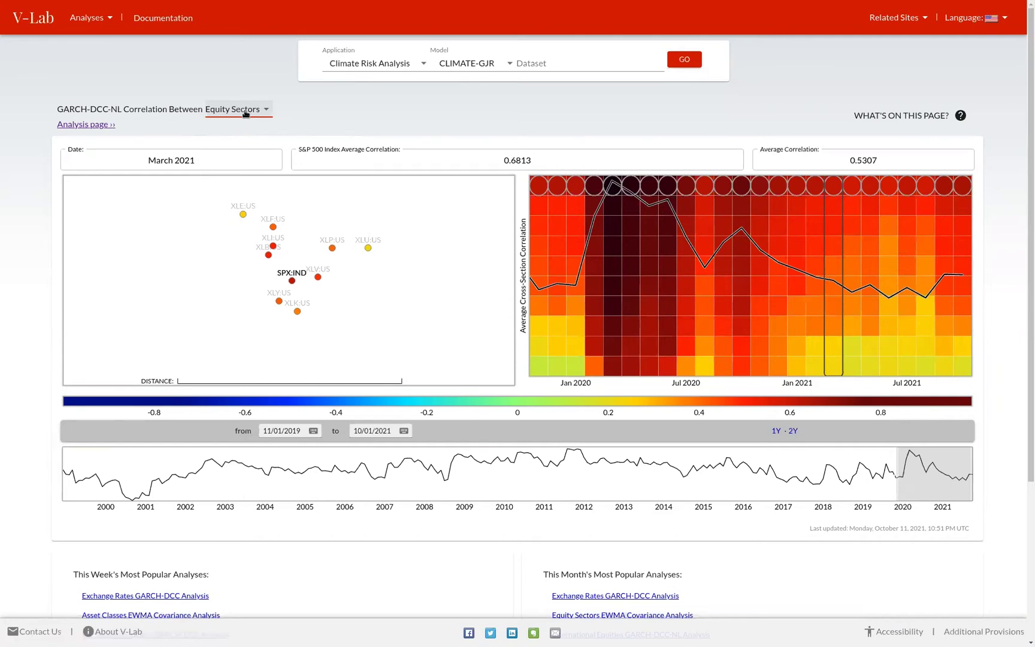
click(242, 111)
click(242, 91)
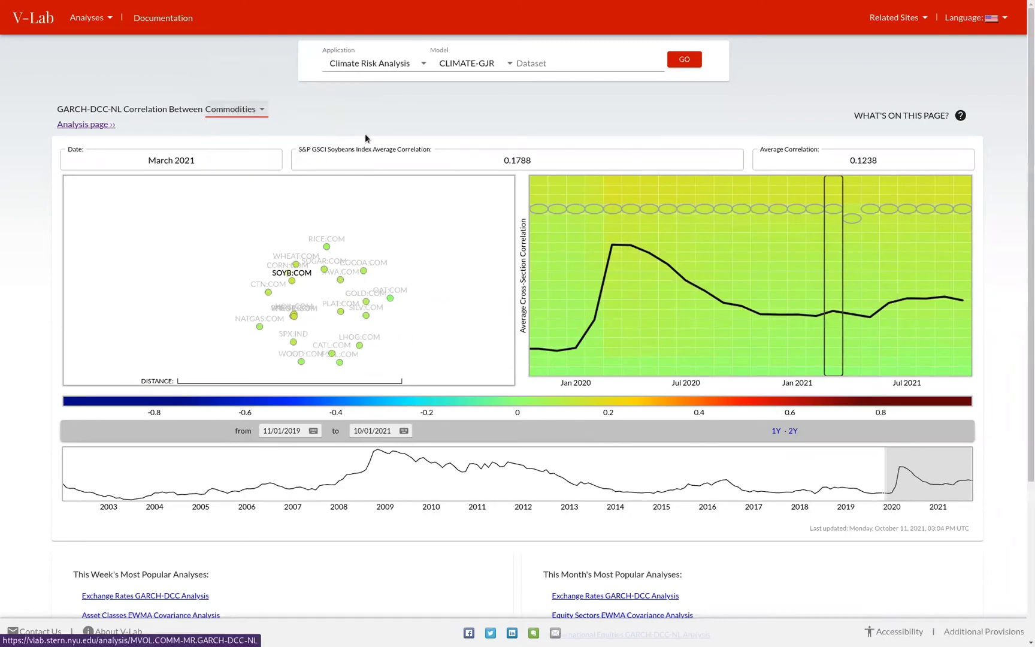
Step: Drag the overview timeline range to span 04/13/2017 to 04/13/2021
mouse_move(563, 268)
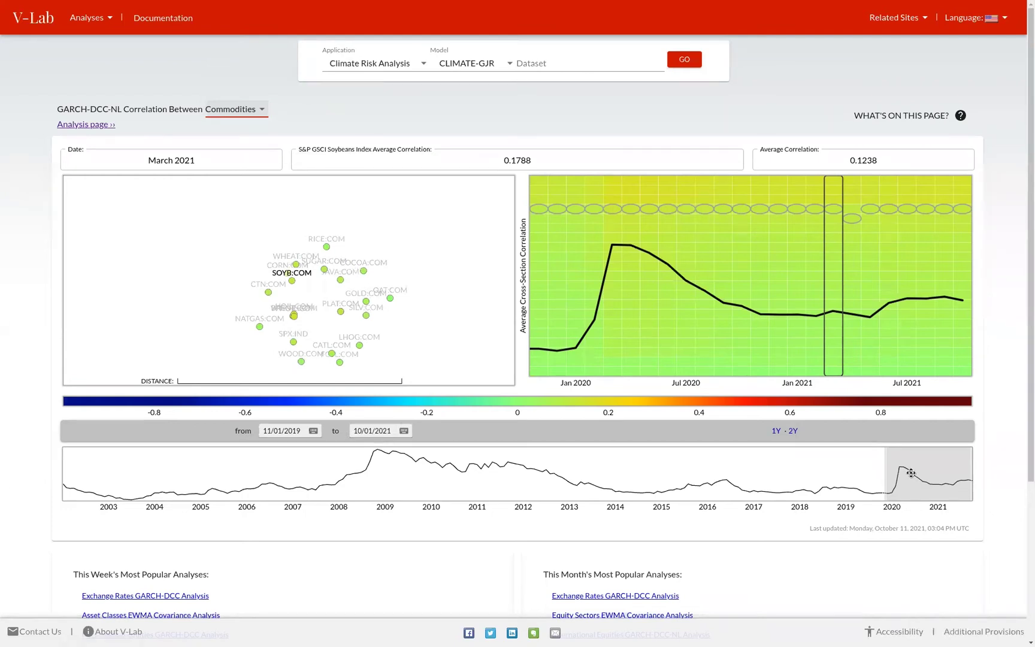
drag(910, 473, 755, 479)
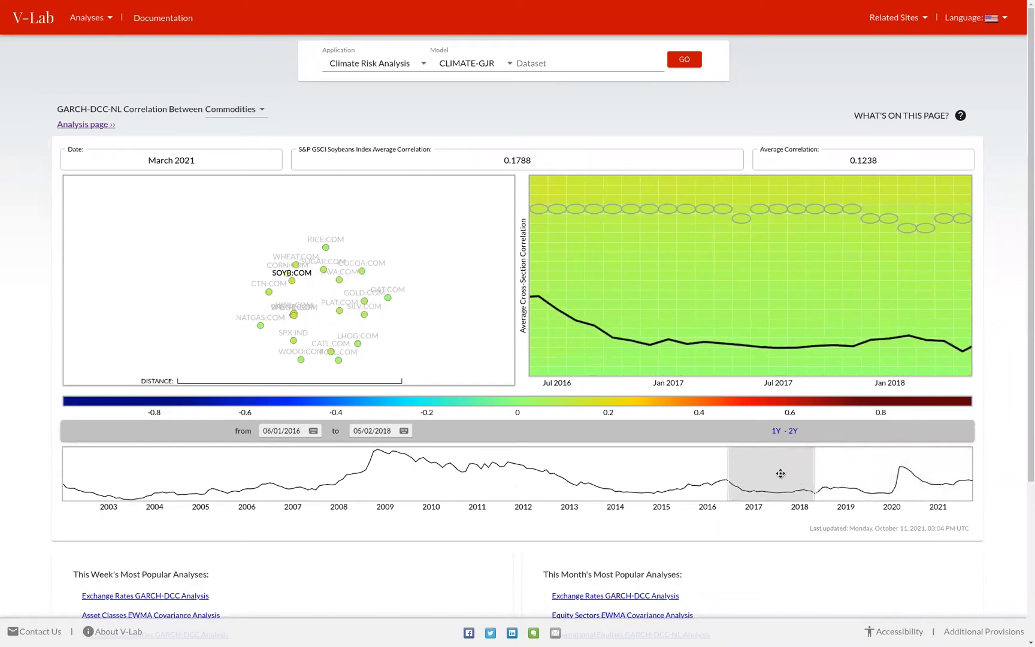
drag(814, 466, 922, 462)
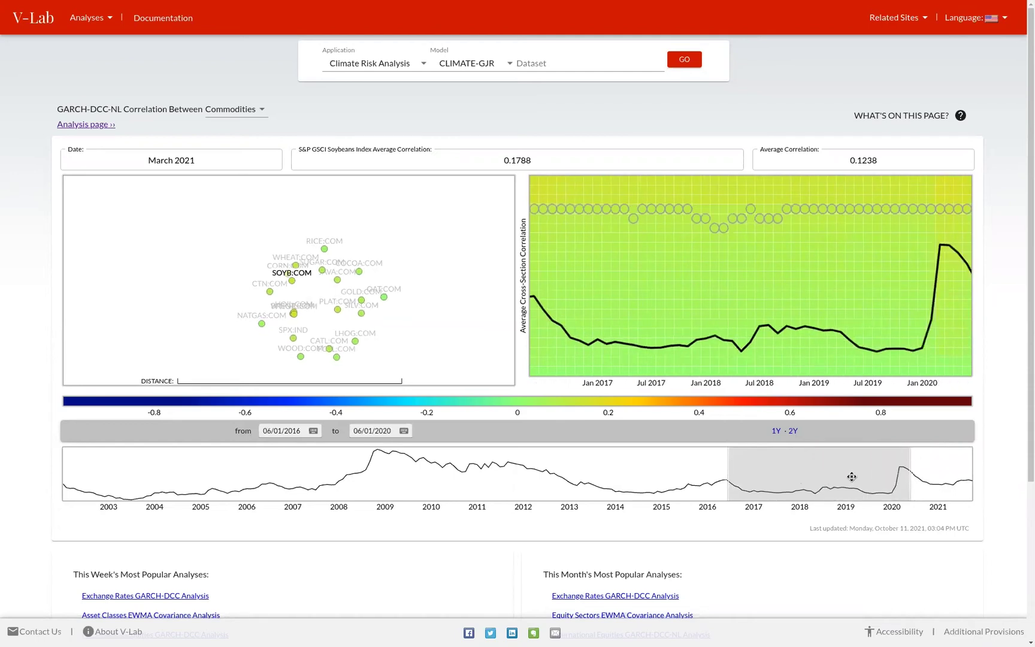
drag(851, 477, 892, 477)
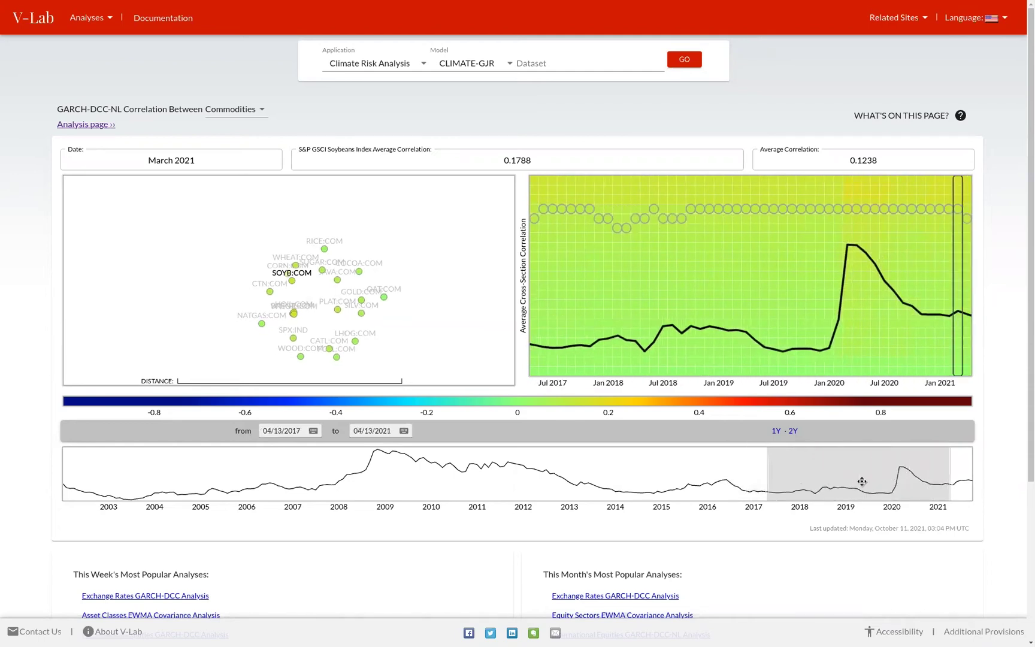
Step: Set the charted period to run from 10/05/2018 to 10/01/2021
click(313, 432)
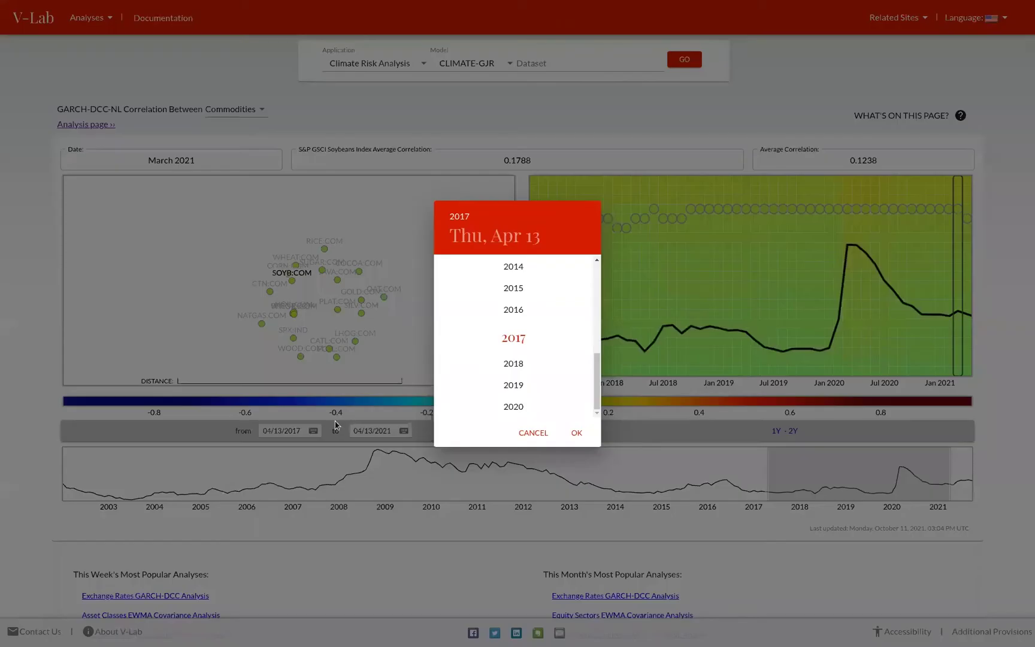
click(513, 363)
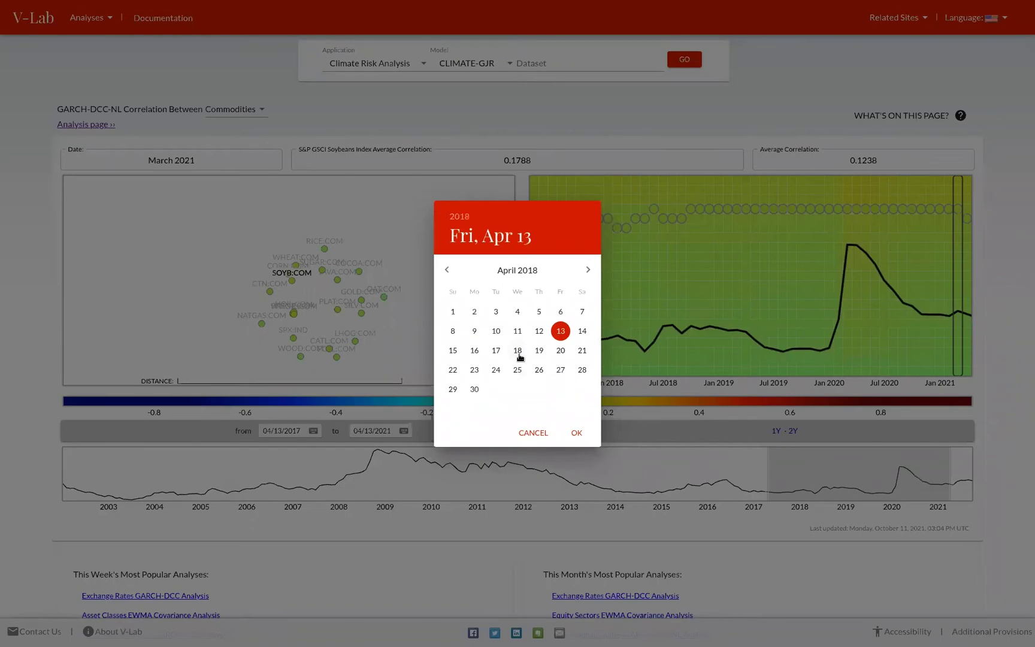
click(517, 351)
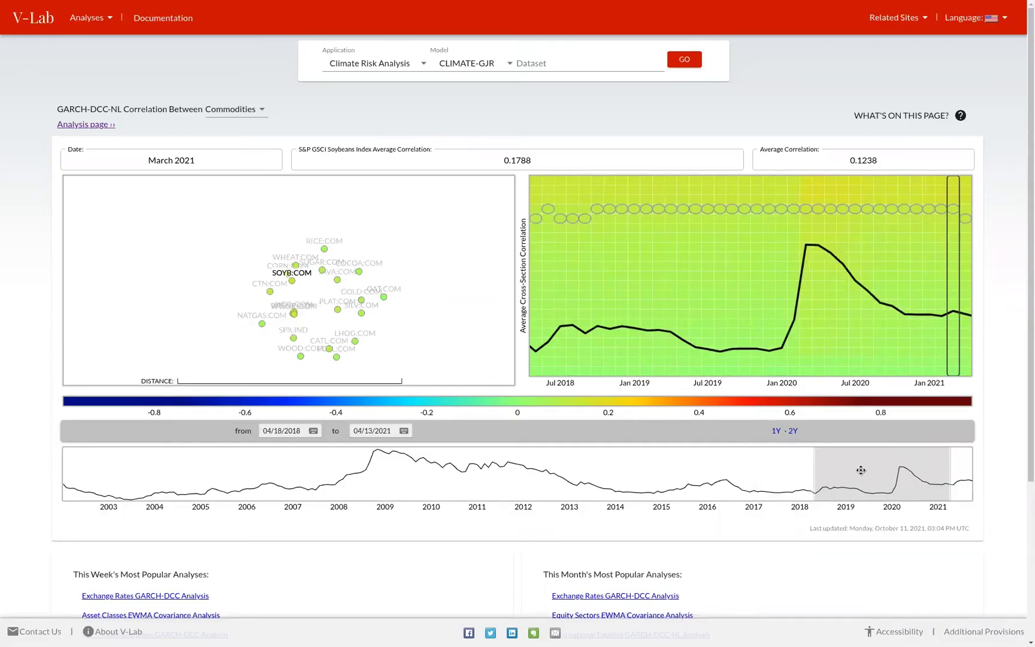
drag(857, 469, 885, 469)
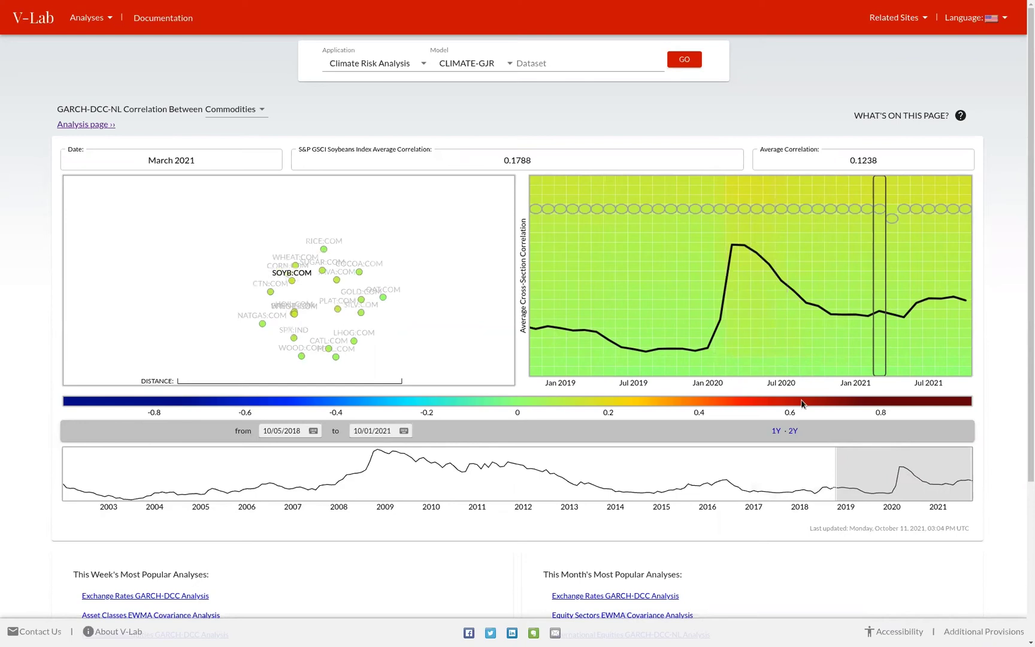
scroll(823, 461, down, 1)
scroll(820, 466, down, 4)
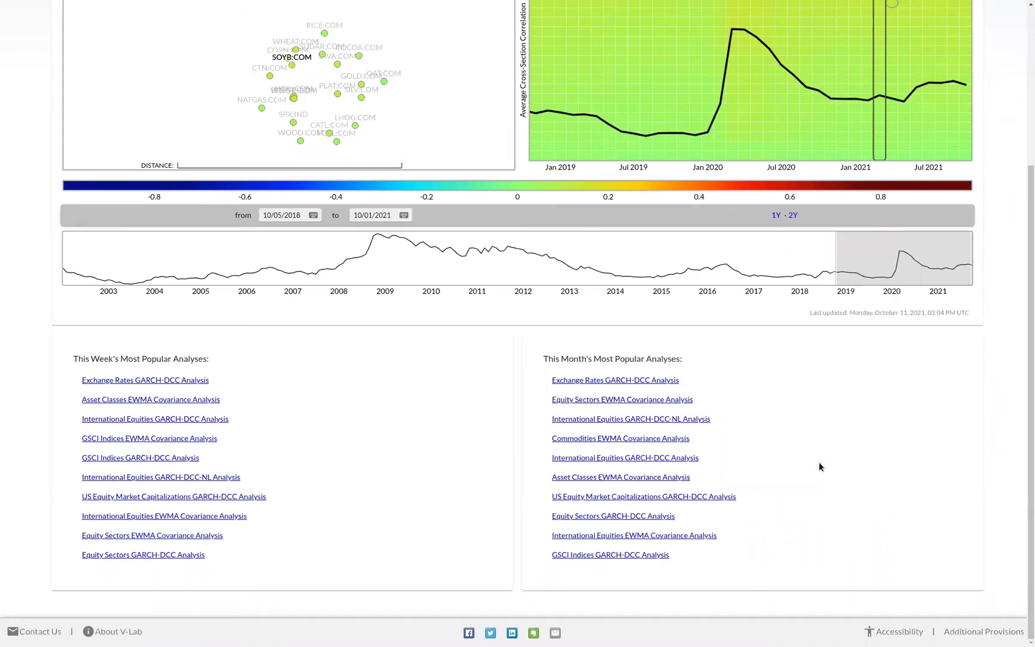
scroll(819, 466, up, 3)
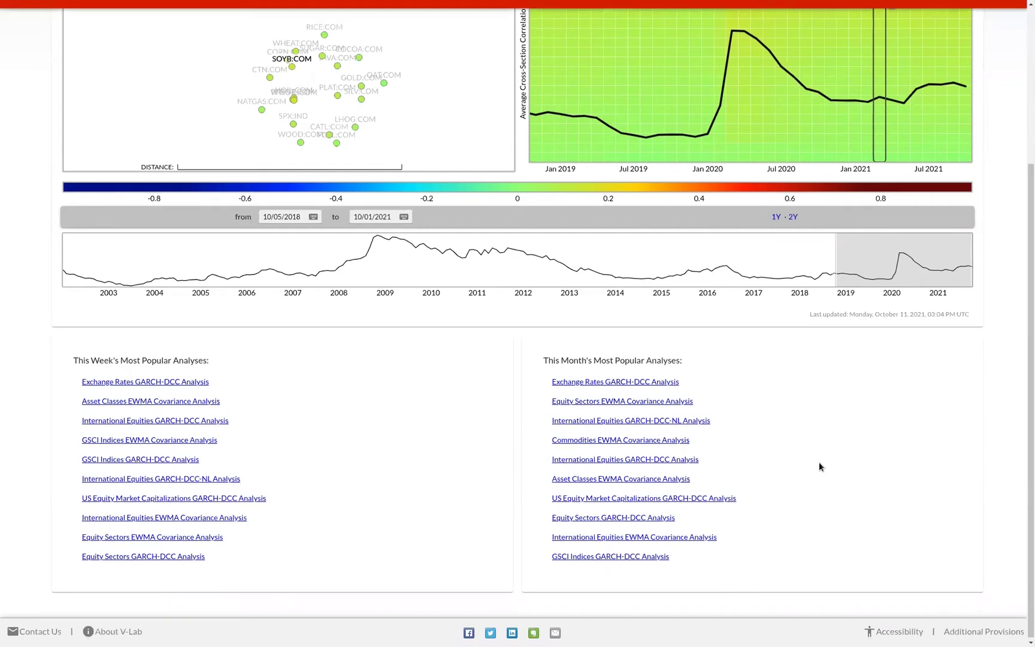
scroll(819, 466, up, 1)
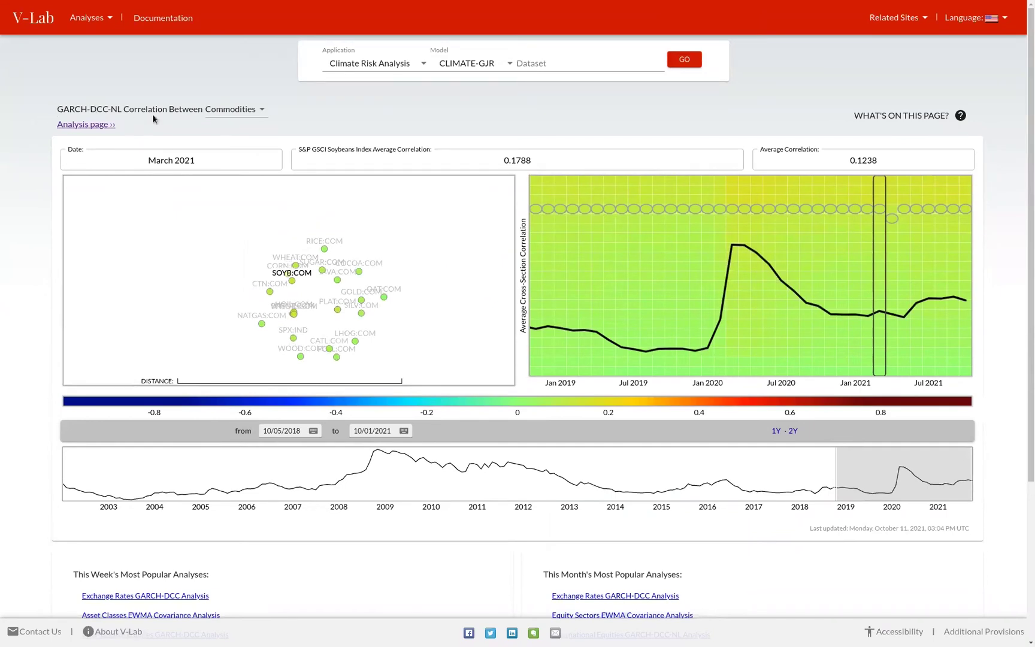
Step: Open the full Analysis page with the heatmap of the 20 most correlated commodities
click(82, 125)
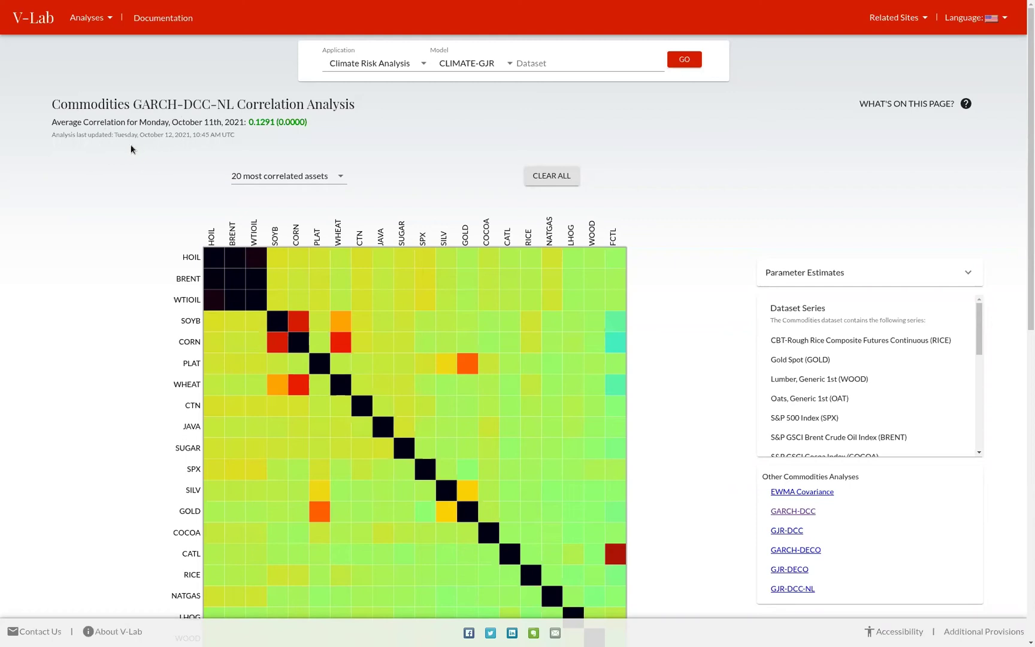
scroll(131, 150, down, 3)
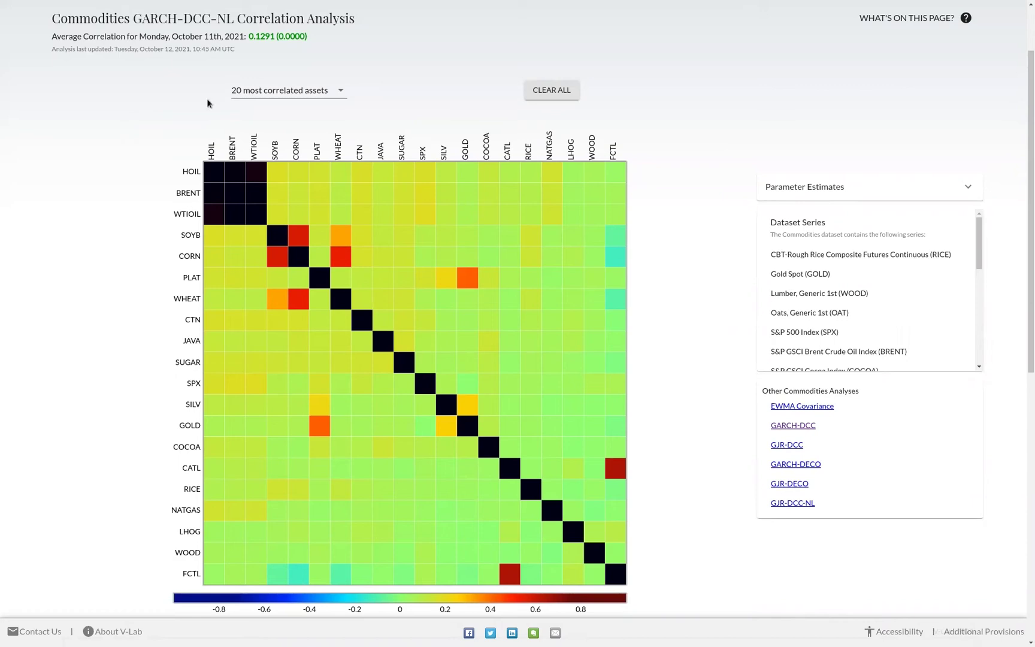
click(246, 91)
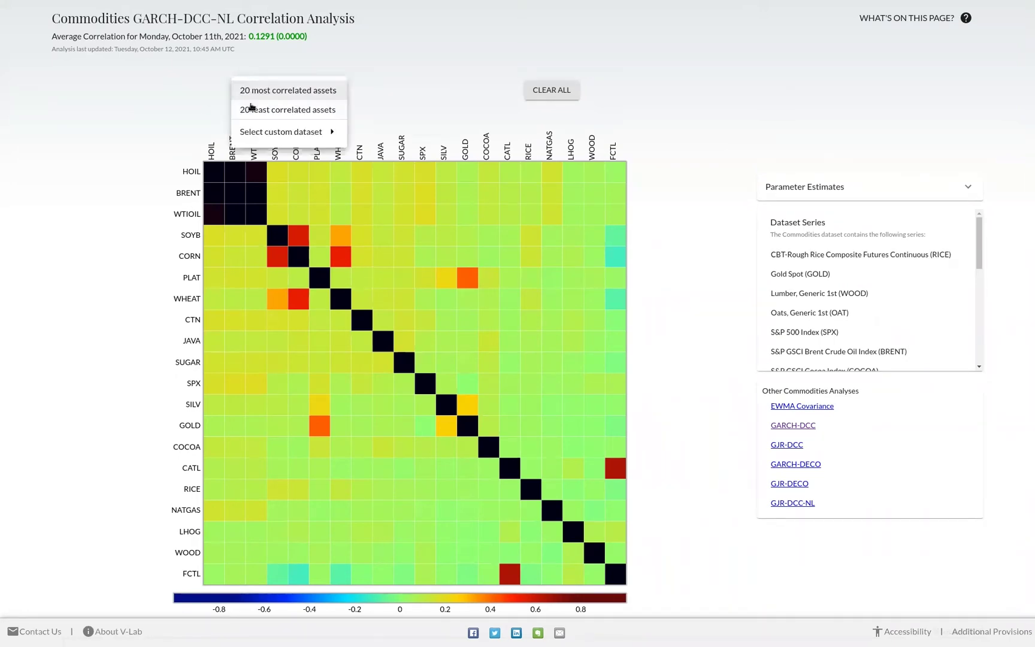
click(254, 111)
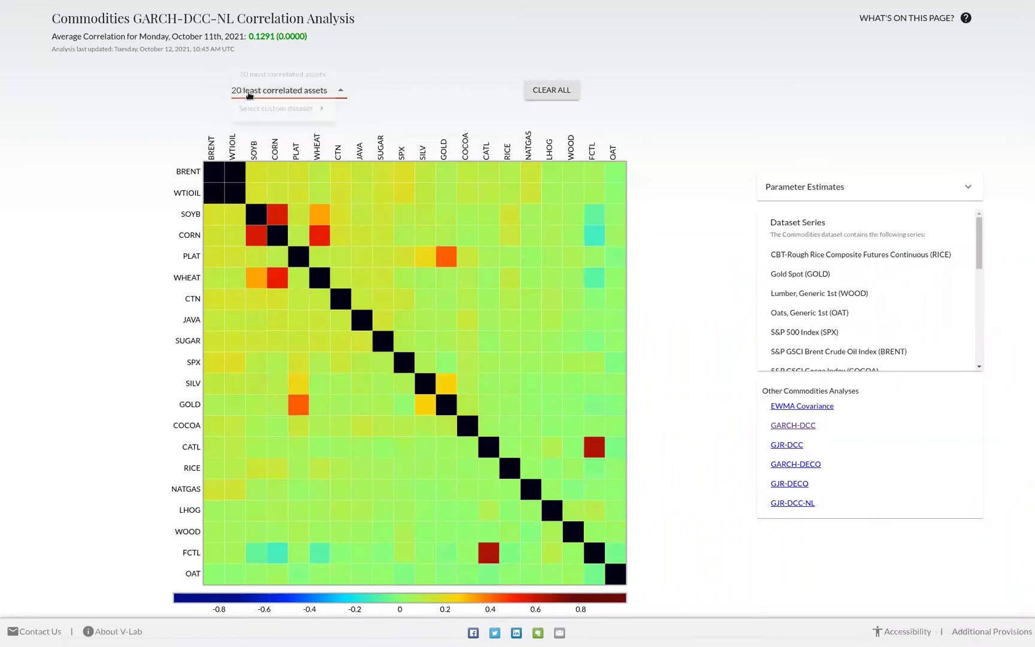
click(250, 93)
mouse_move(264, 110)
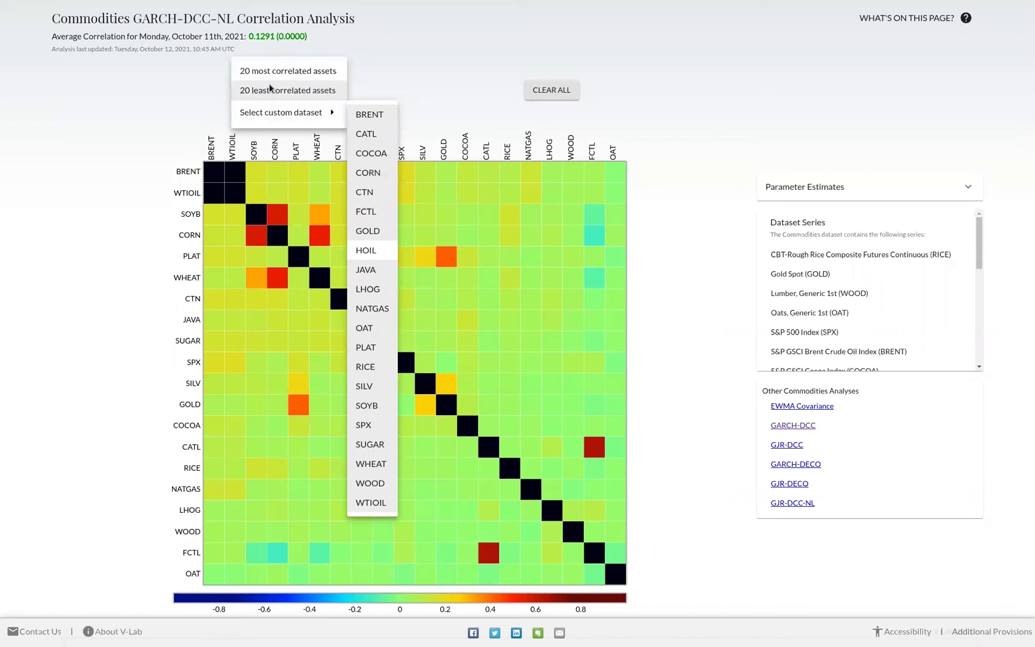
click(291, 72)
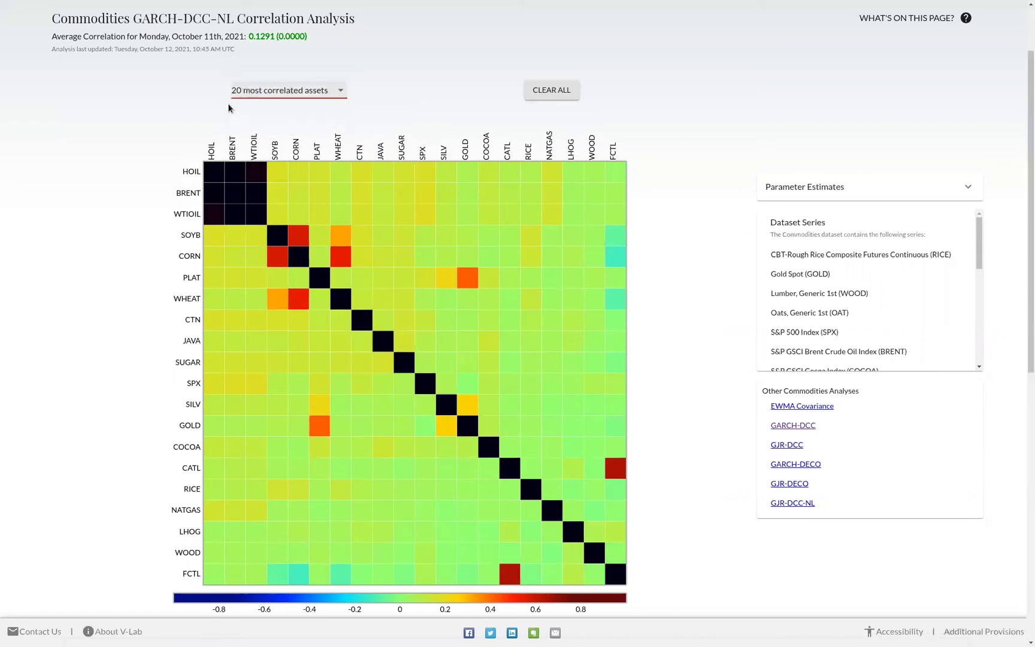
click(195, 108)
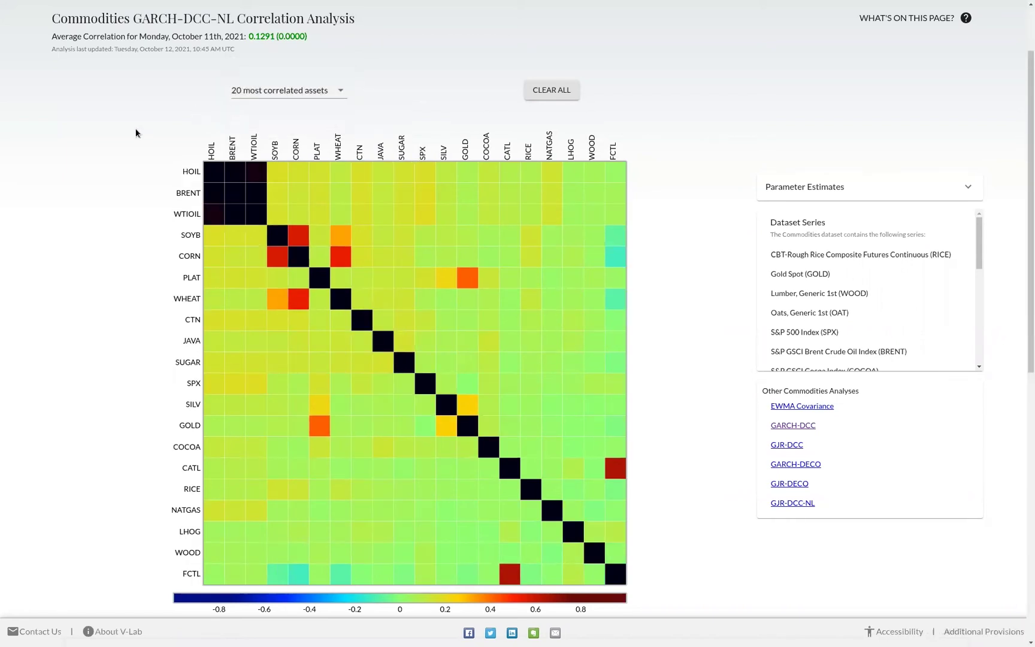
Step: Expand Parameter Estimates (α 0.0040, β 0.9909), highlight the 2002–2021 estimation period, and scroll Dataset Series
scroll(137, 131, down, 1)
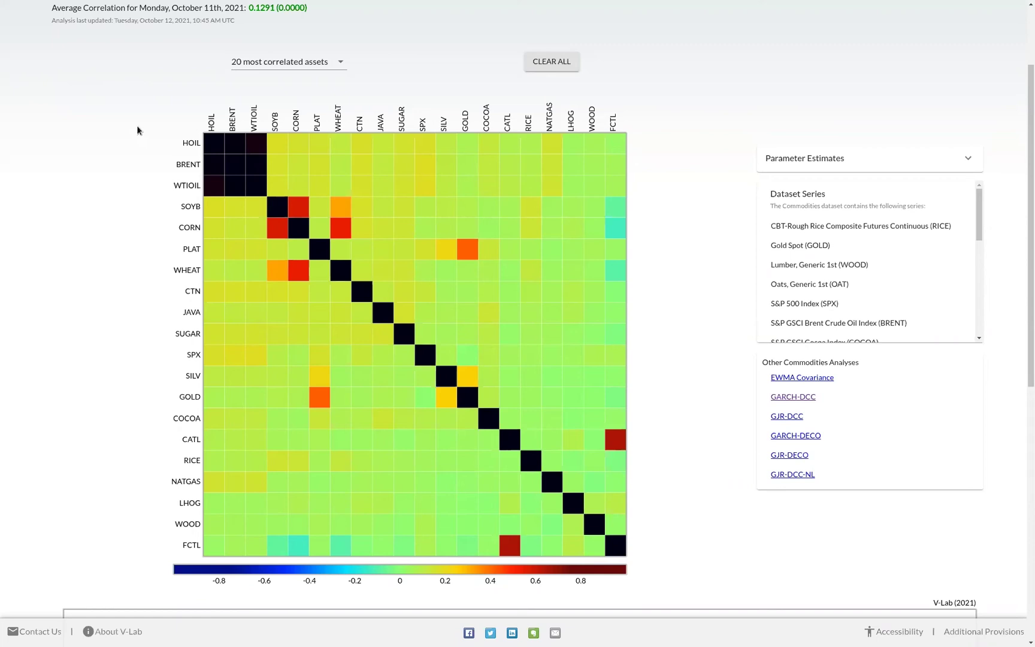
click(768, 158)
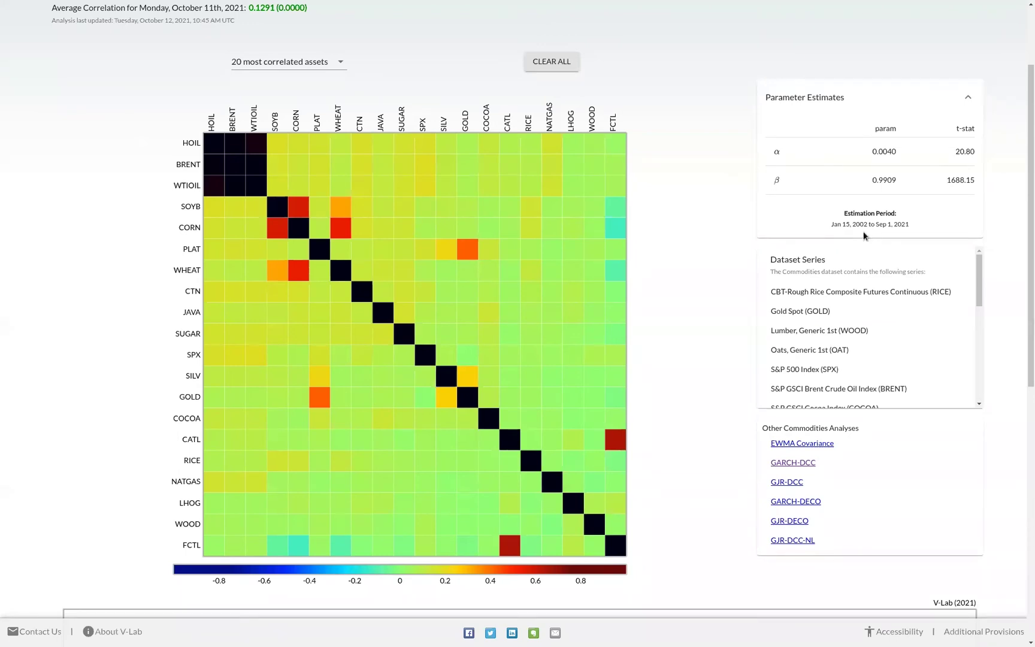
drag(831, 224, 908, 224)
click(908, 224)
drag(831, 224, 907, 224)
click(735, 260)
scroll(769, 294, down, 3)
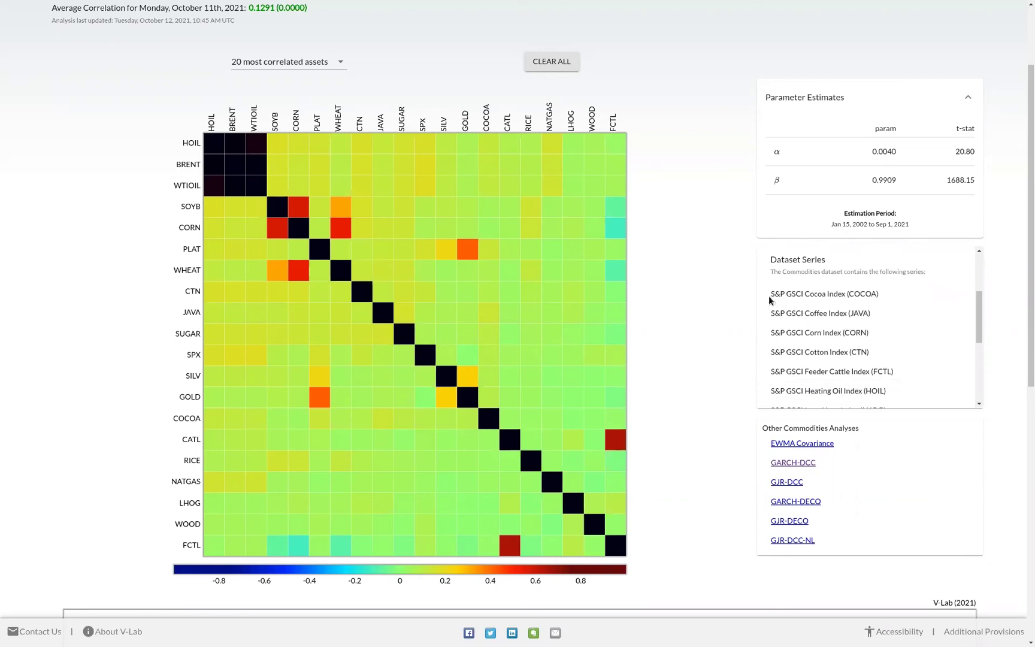
scroll(769, 300, down, 2)
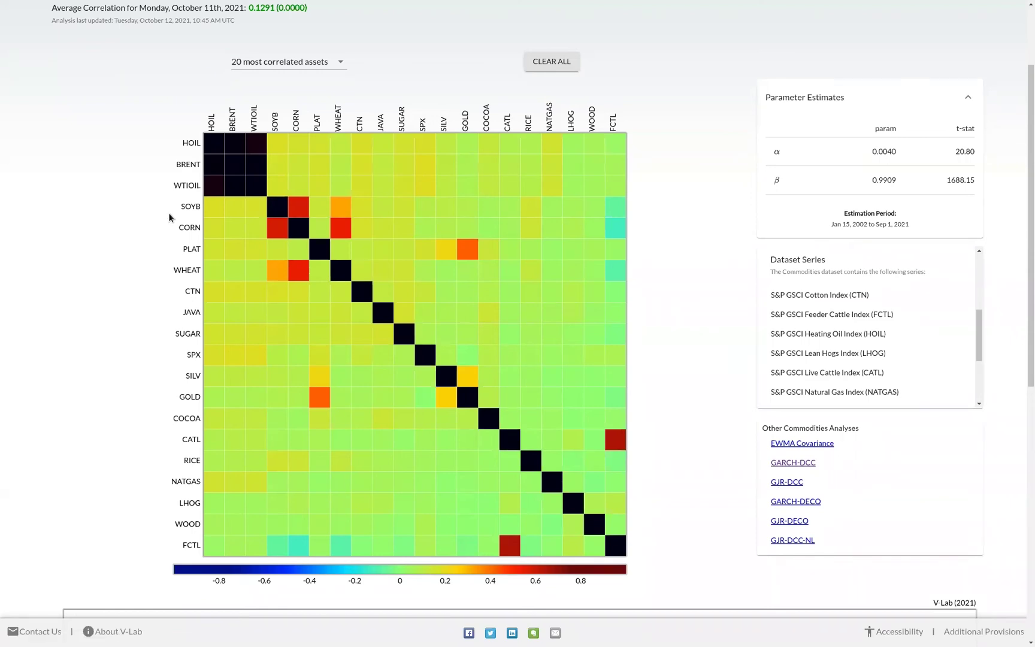
mouse_move(208, 209)
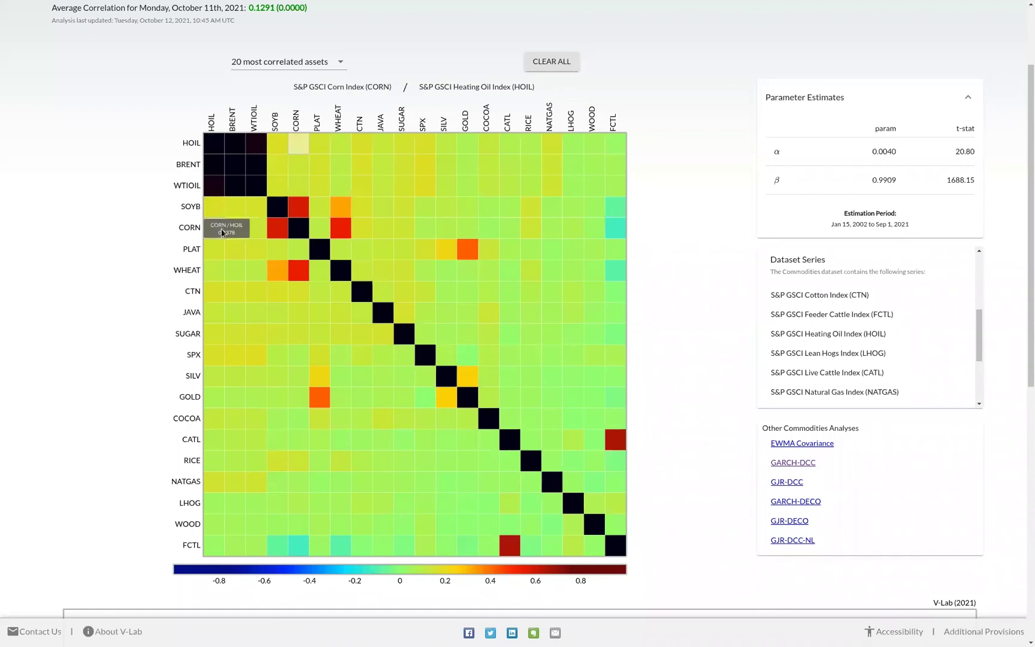
mouse_move(236, 251)
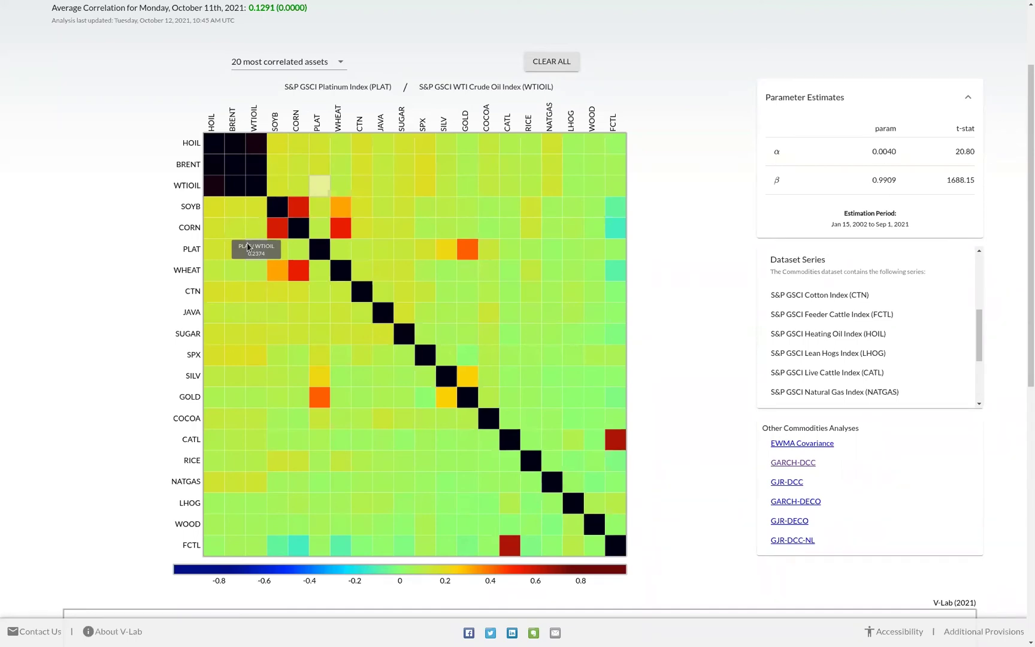
scroll(137, 258, down, 1)
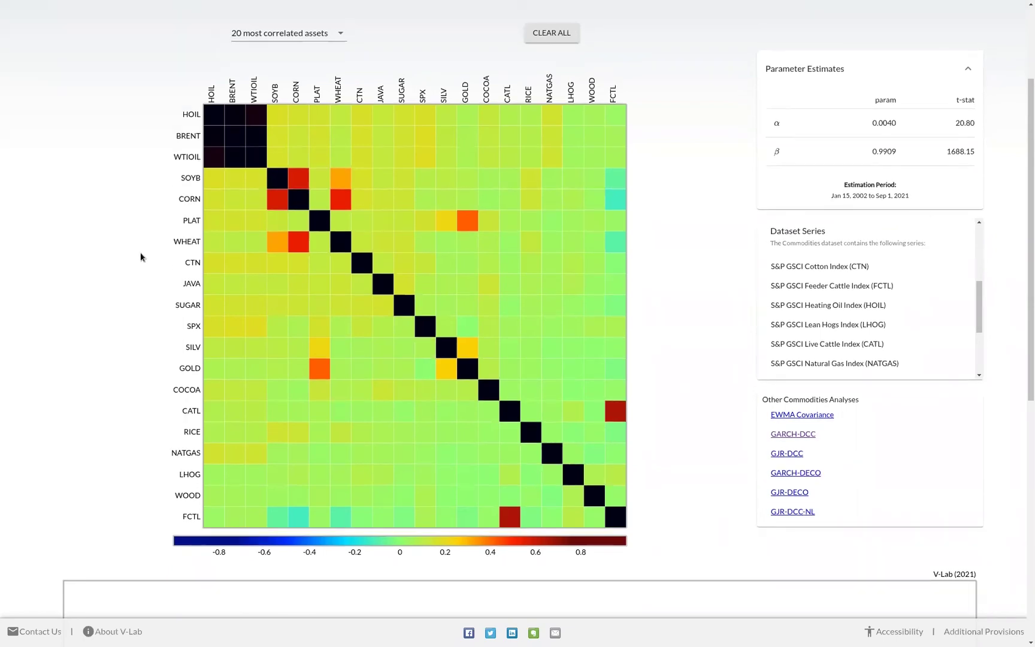
scroll(140, 257, down, 1)
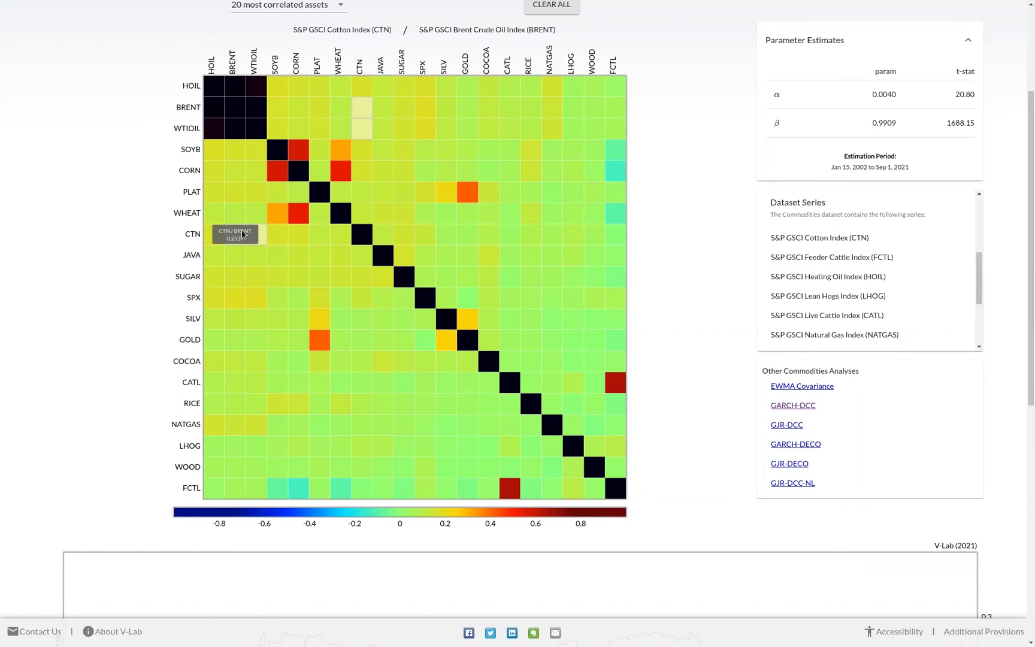
Step: Select HOIL in the heatmap to chart its pairwise correlations from 10/11/2019 to 10/11/2021
click(211, 91)
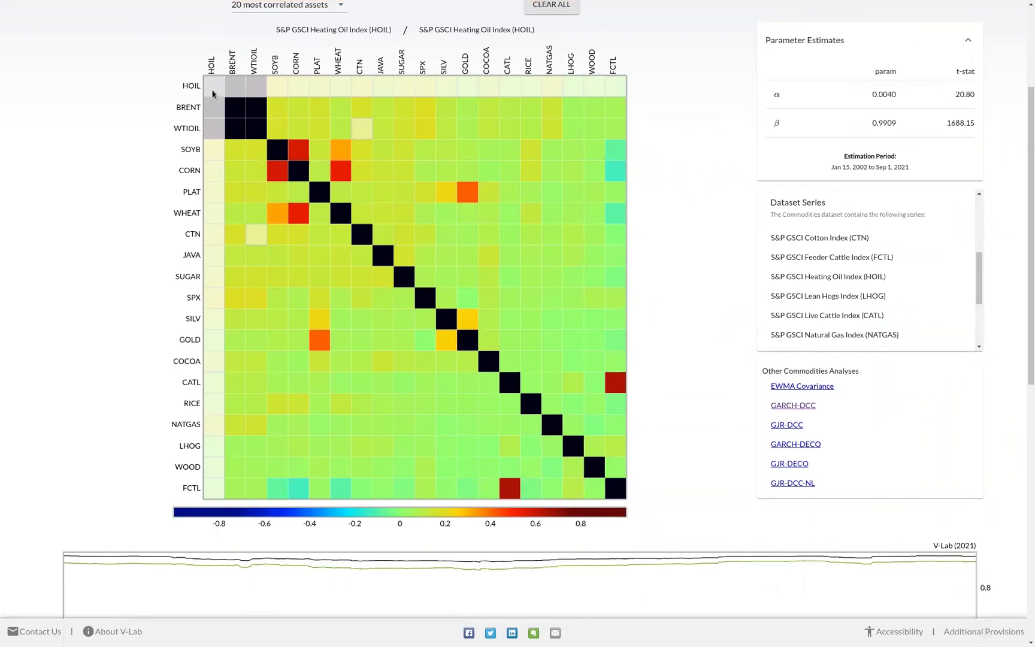
scroll(111, 172, down, 1)
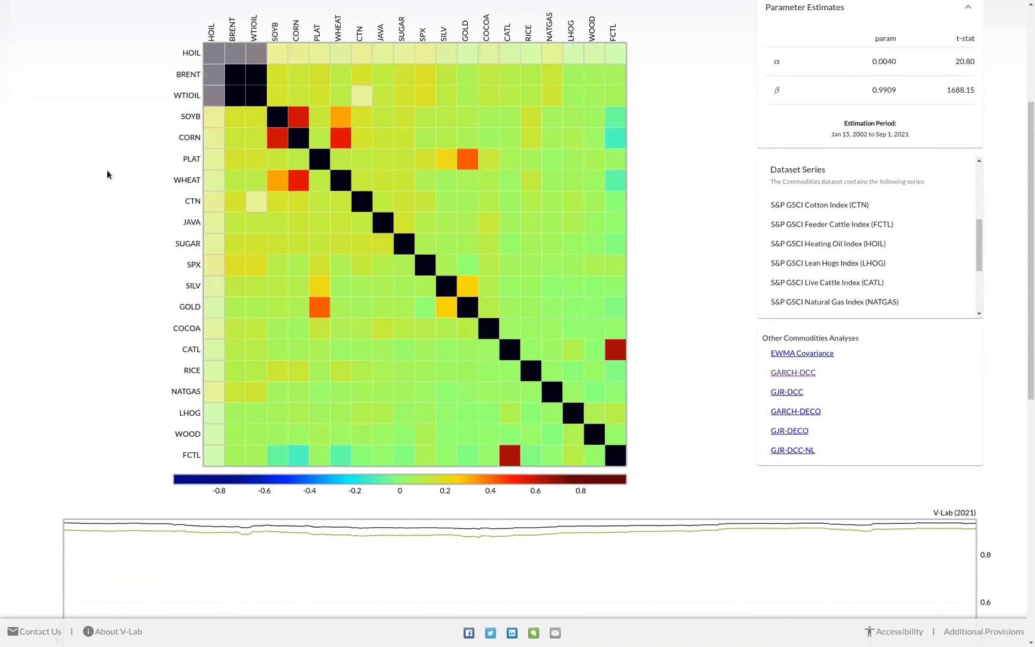
scroll(101, 169, down, 4)
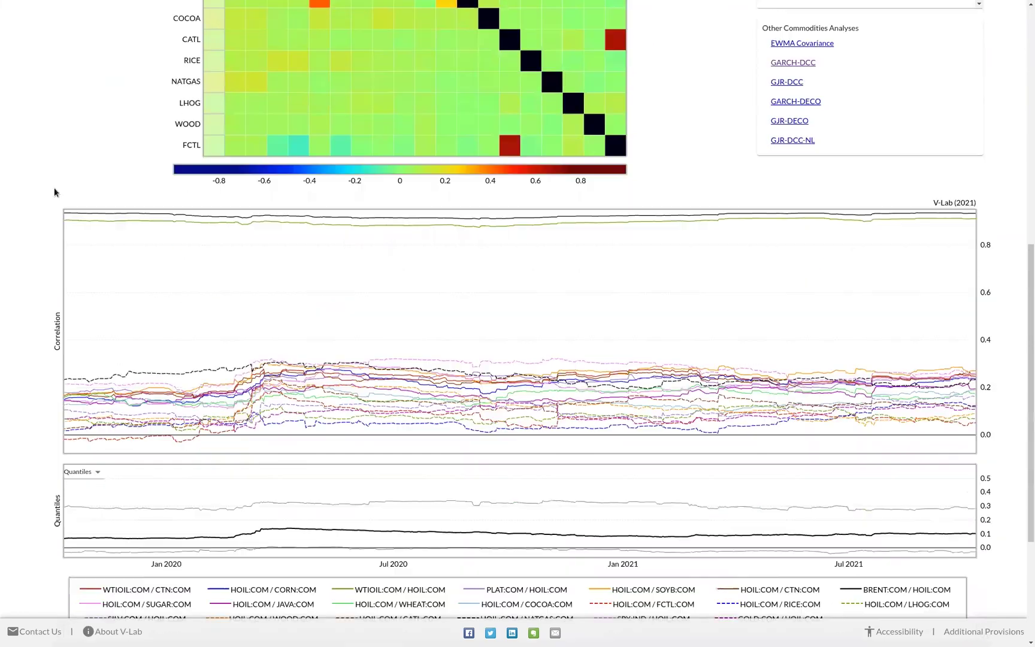
scroll(54, 191, down, 3)
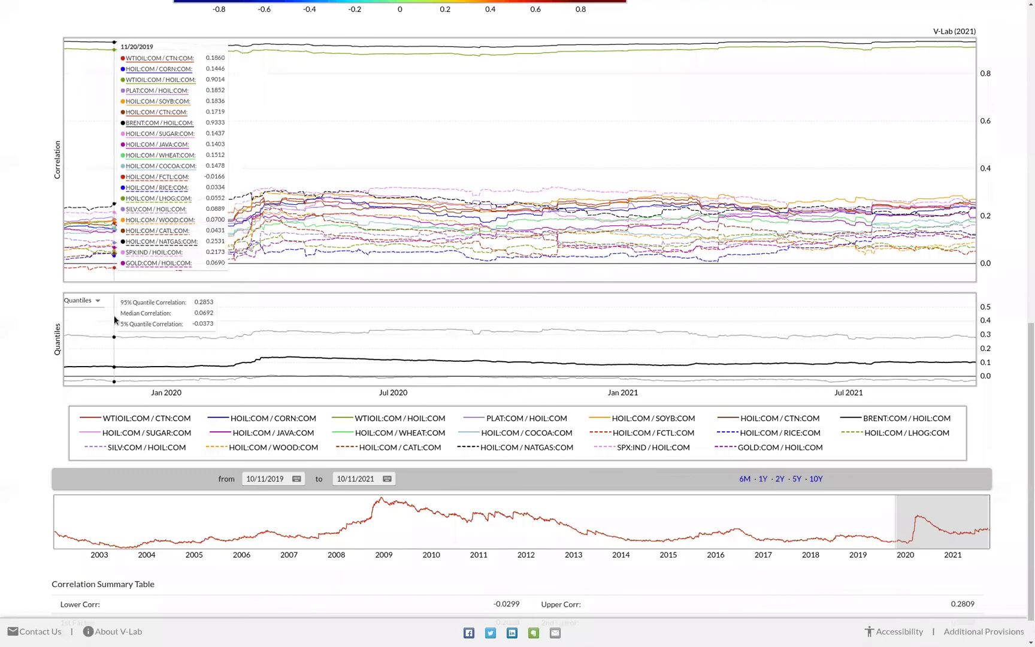
Step: Switch the lower chart from Quantiles to Principal Components
click(85, 299)
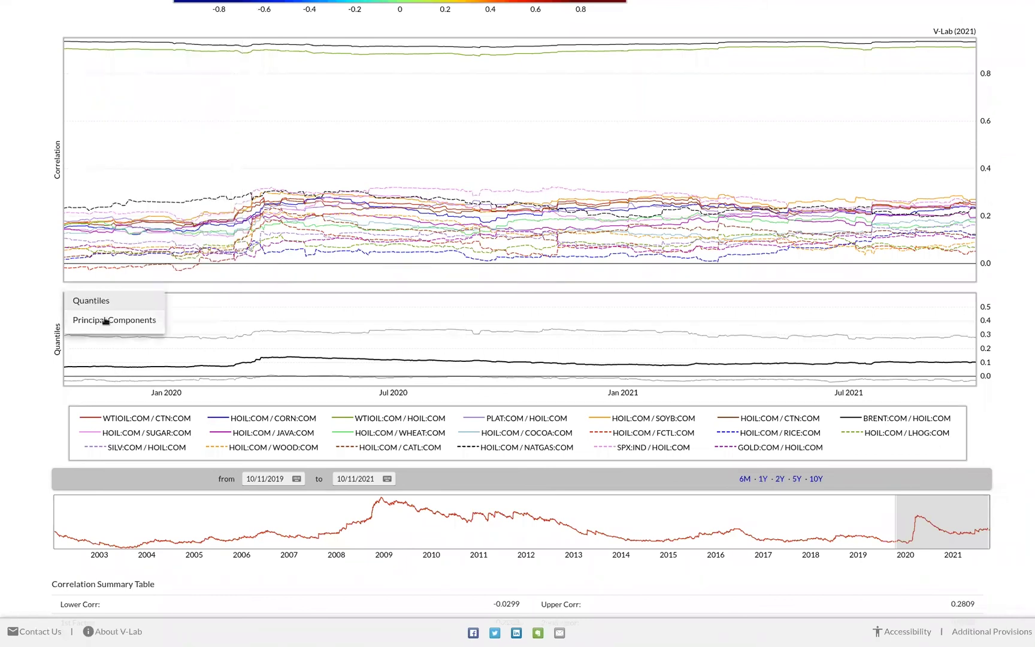
click(106, 321)
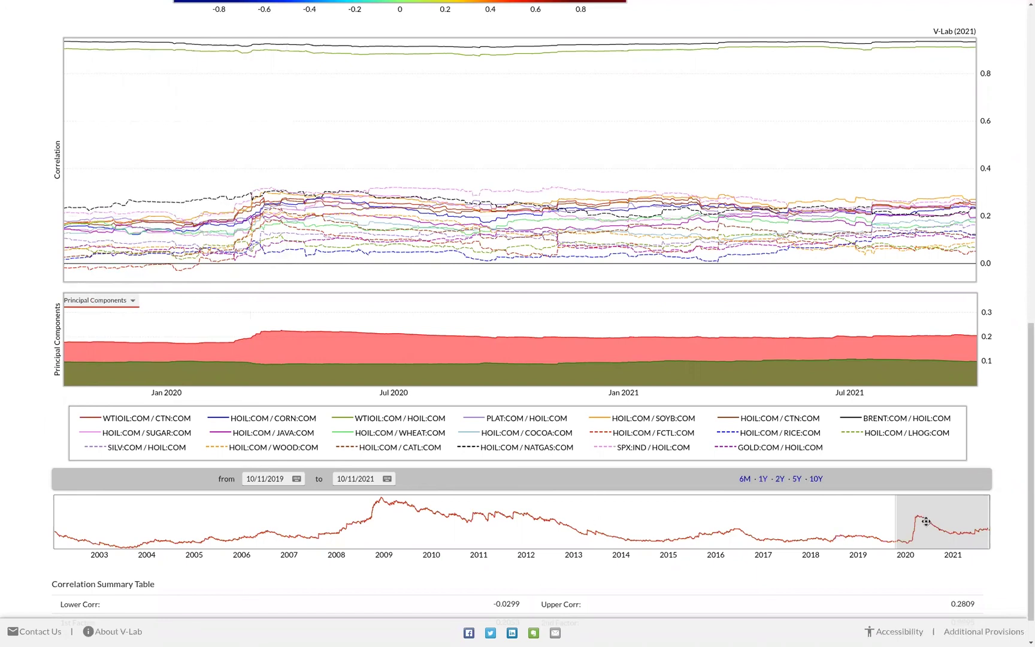
Step: Set the chart start date to 10/09/2018 using the calendar
click(297, 479)
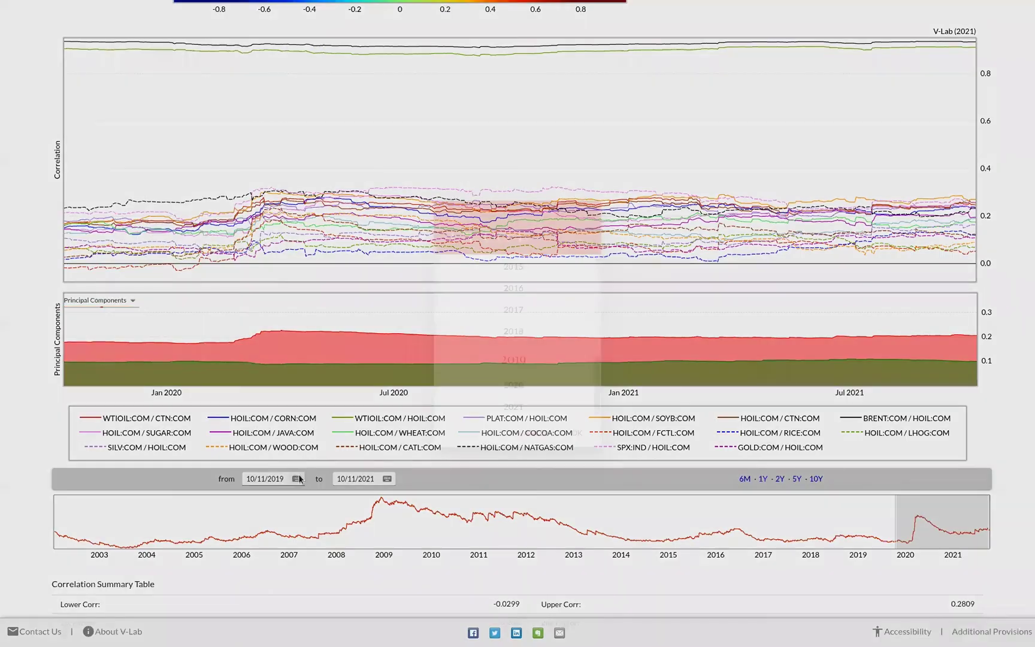
click(504, 331)
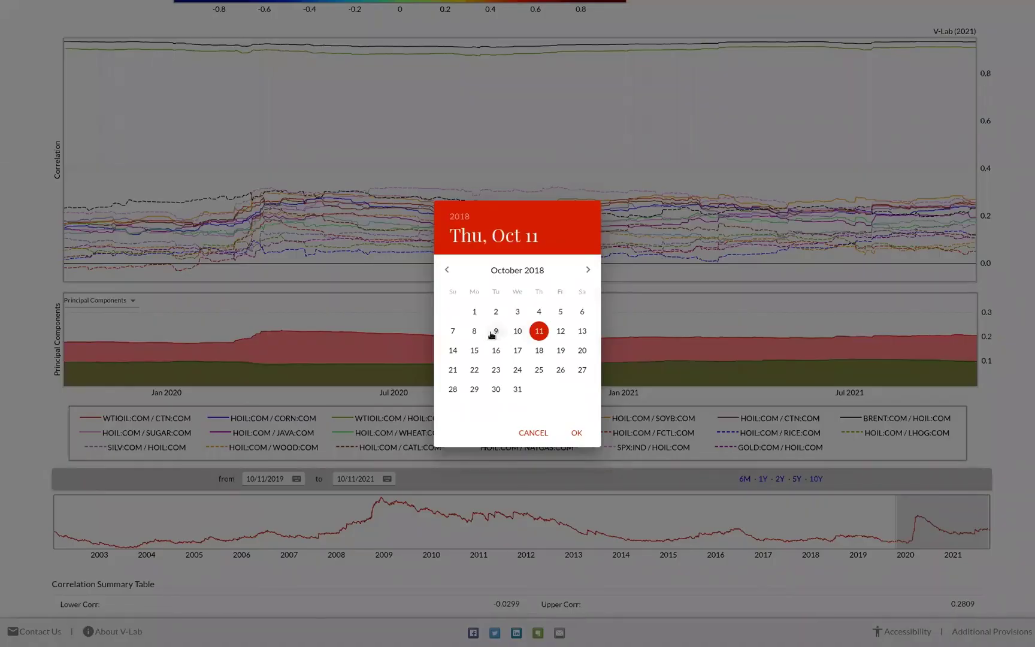
click(495, 332)
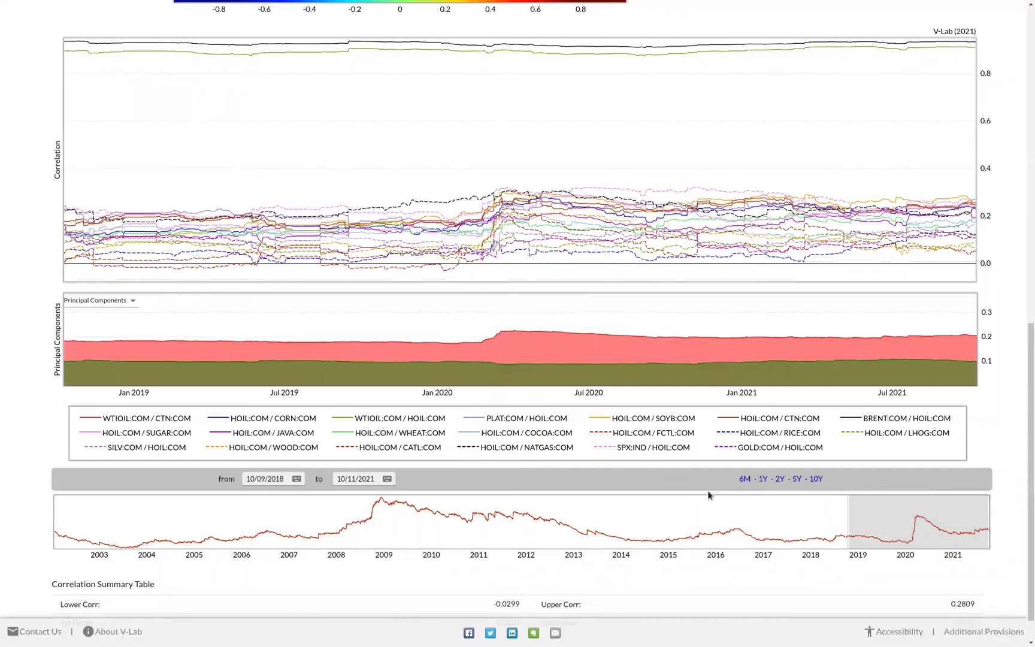
Step: Change the range to five years and slide it back to 06/09/2015–06/08/2020
click(761, 480)
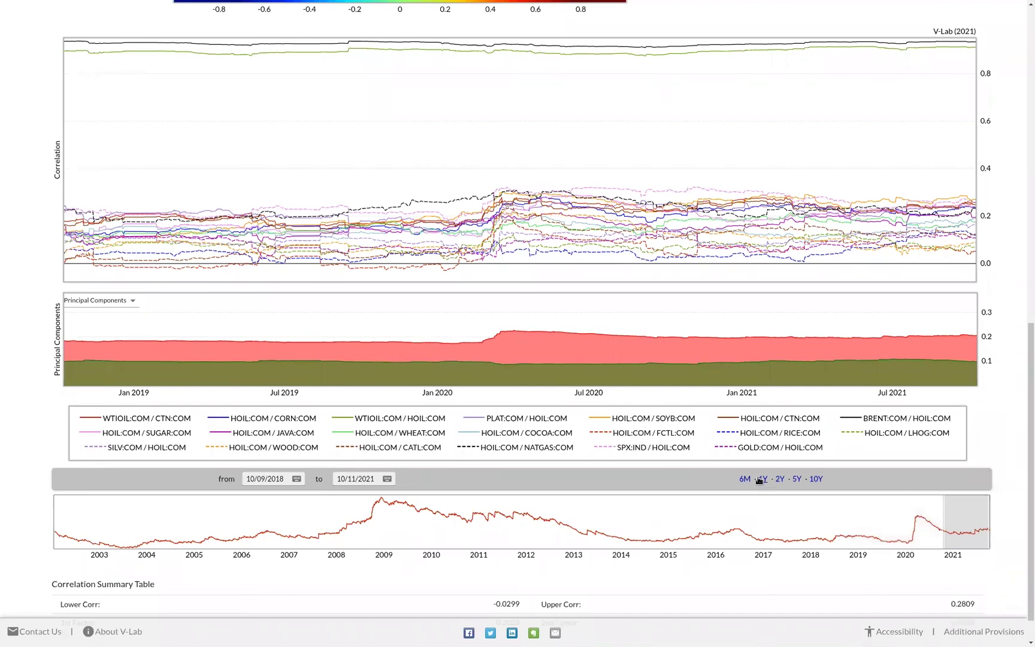
click(779, 479)
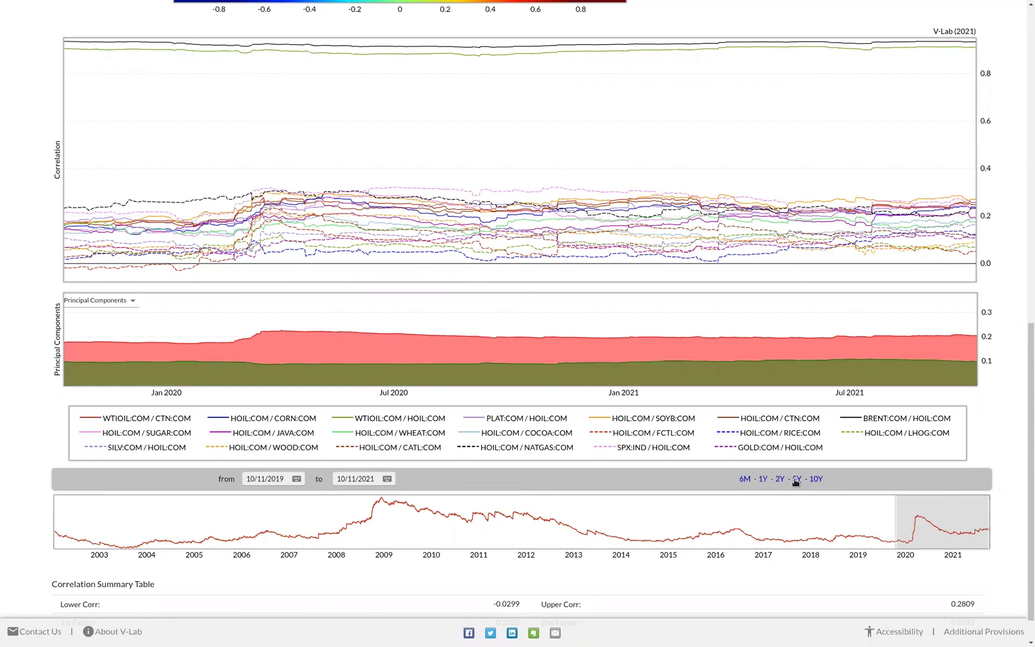
click(796, 479)
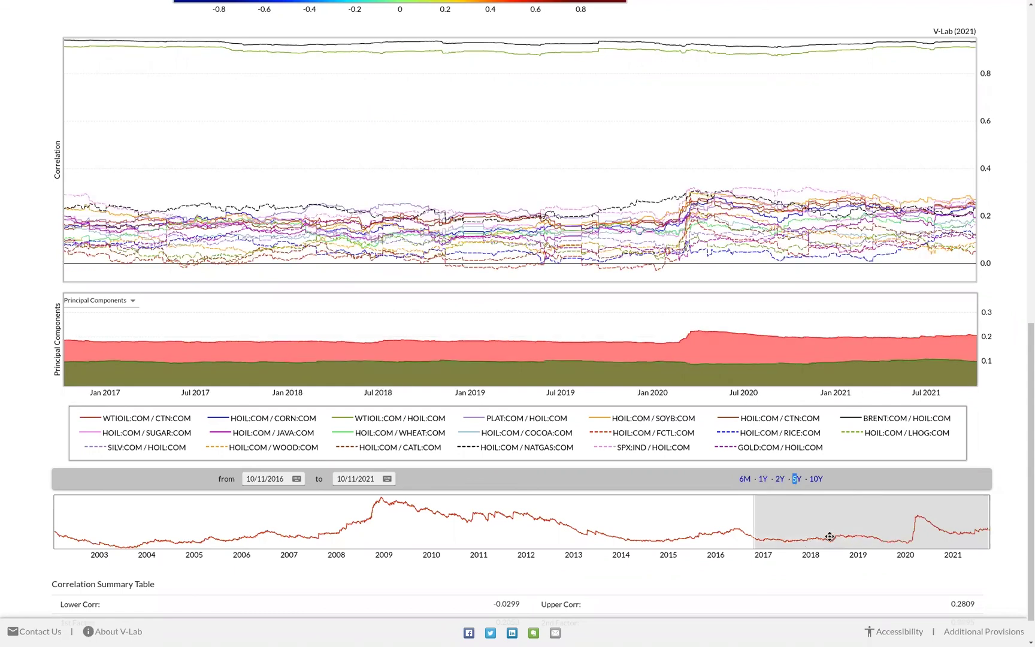
mouse_move(829, 536)
mouse_down()
mouse_move(733, 538)
mouse_move(686, 525)
mouse_move(764, 527)
mouse_up()
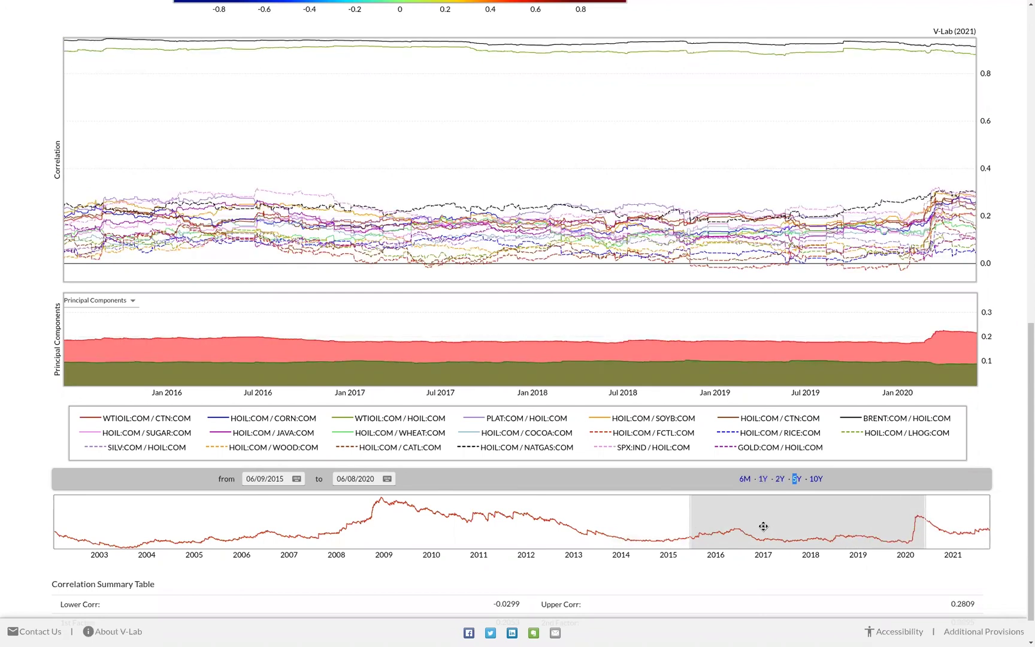
scroll(762, 526, down, 1)
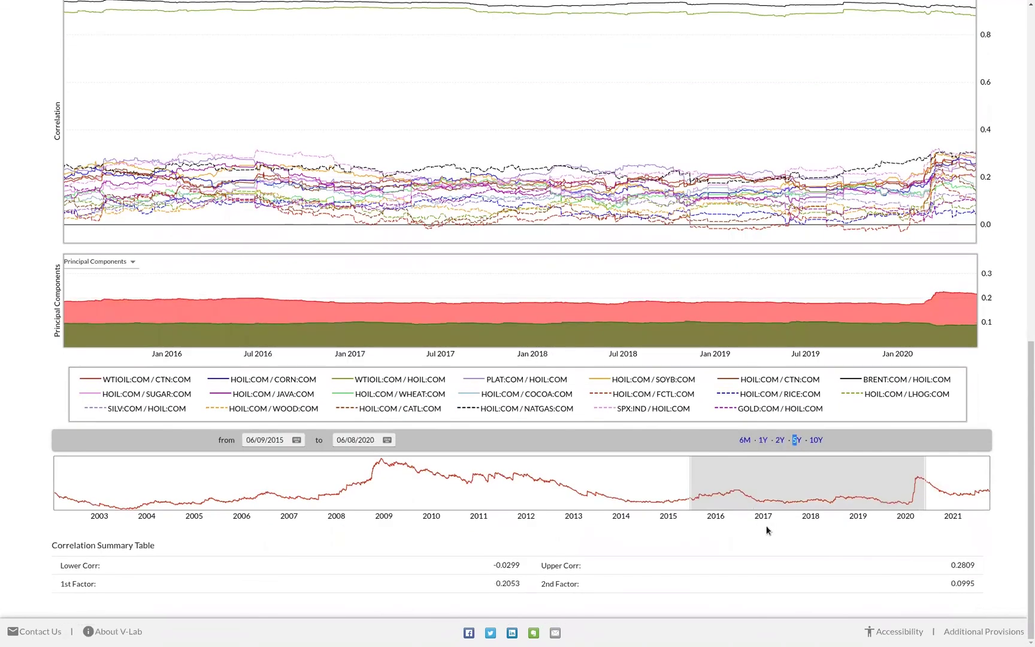